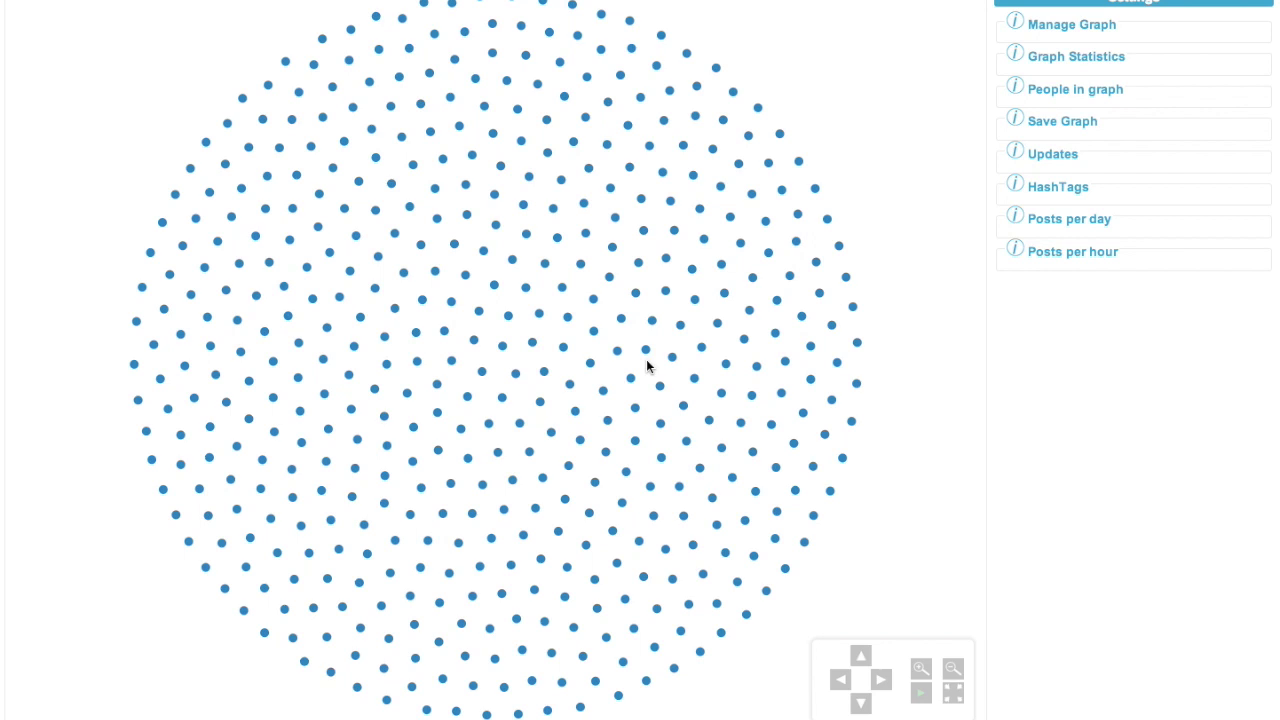
- Inspect one person's centrality stats and Google+ post, then close the post and profile card
left_click(525, 289)
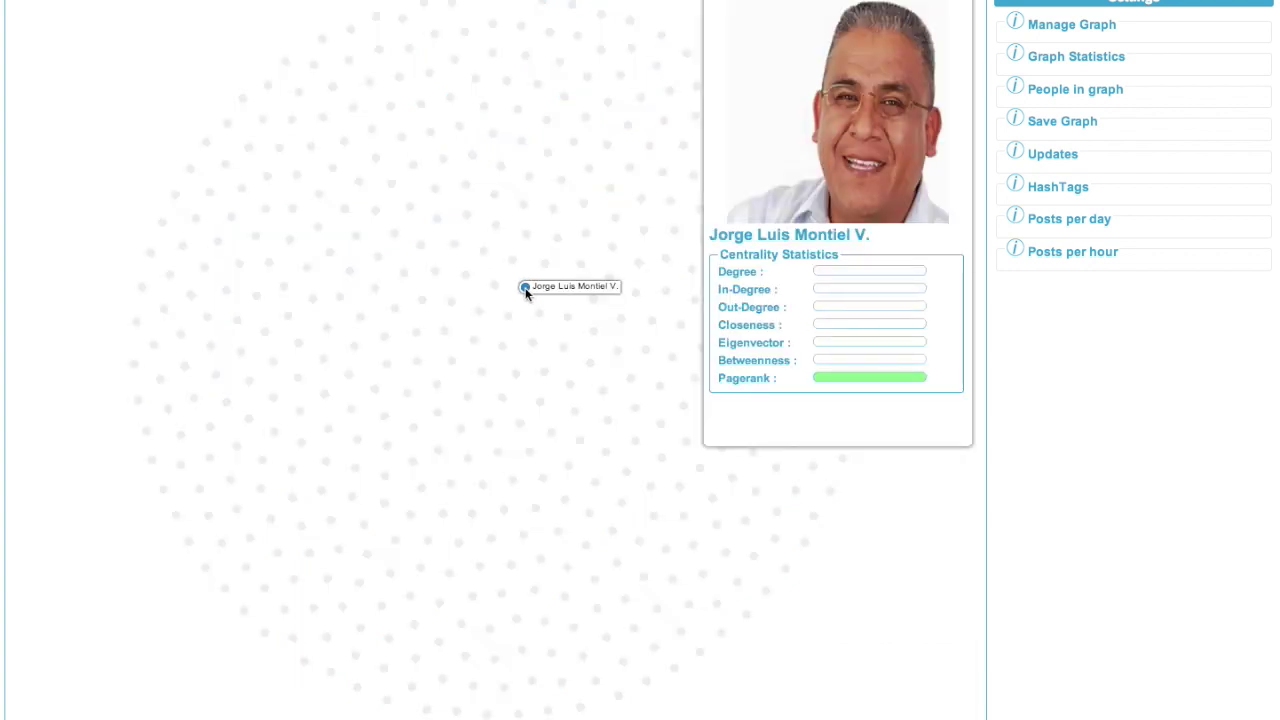
left_click(525, 289)
mouse_move(243, 610)
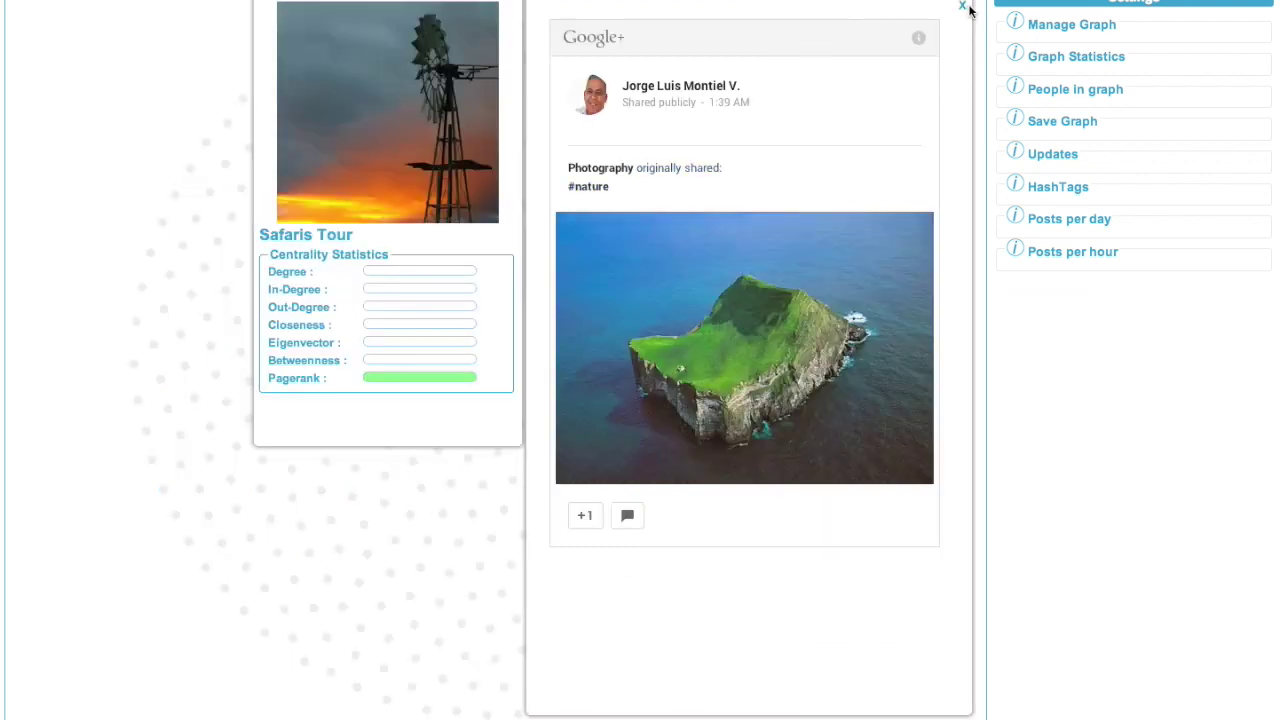
left_click(964, 10)
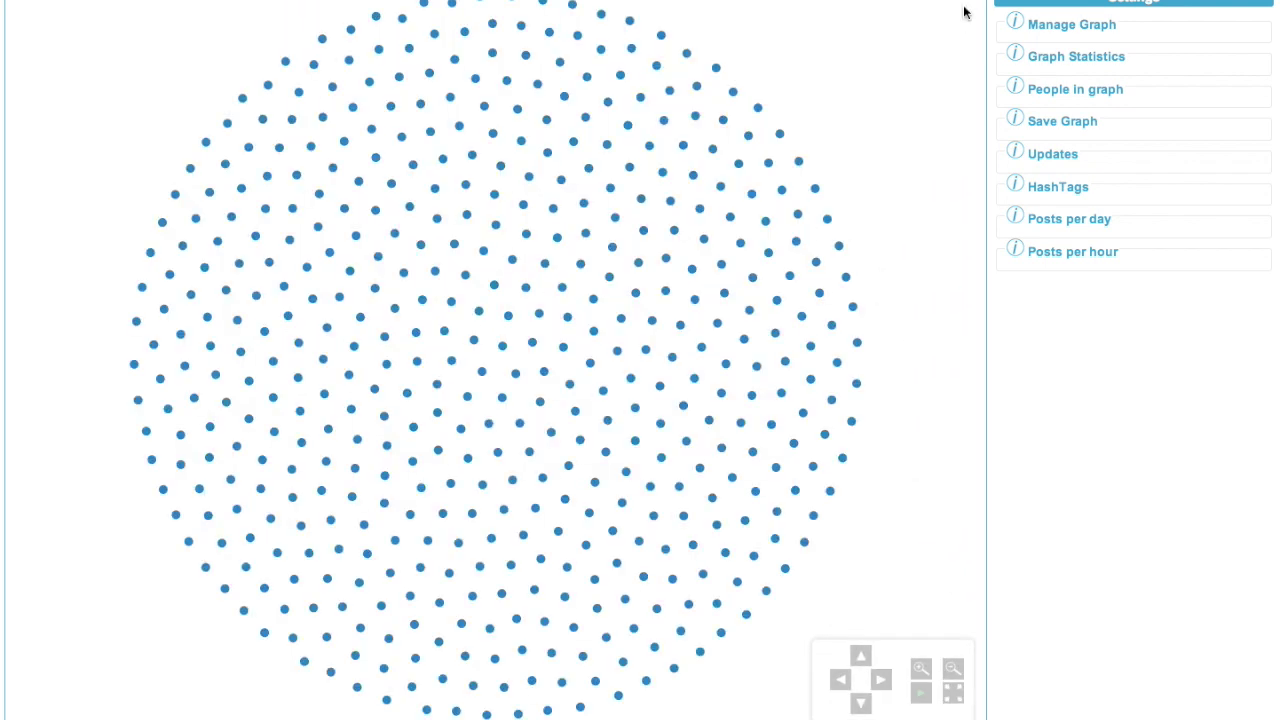
- Run an Engagements Update from the Updates section, then collapse it again
left_click(1066, 166)
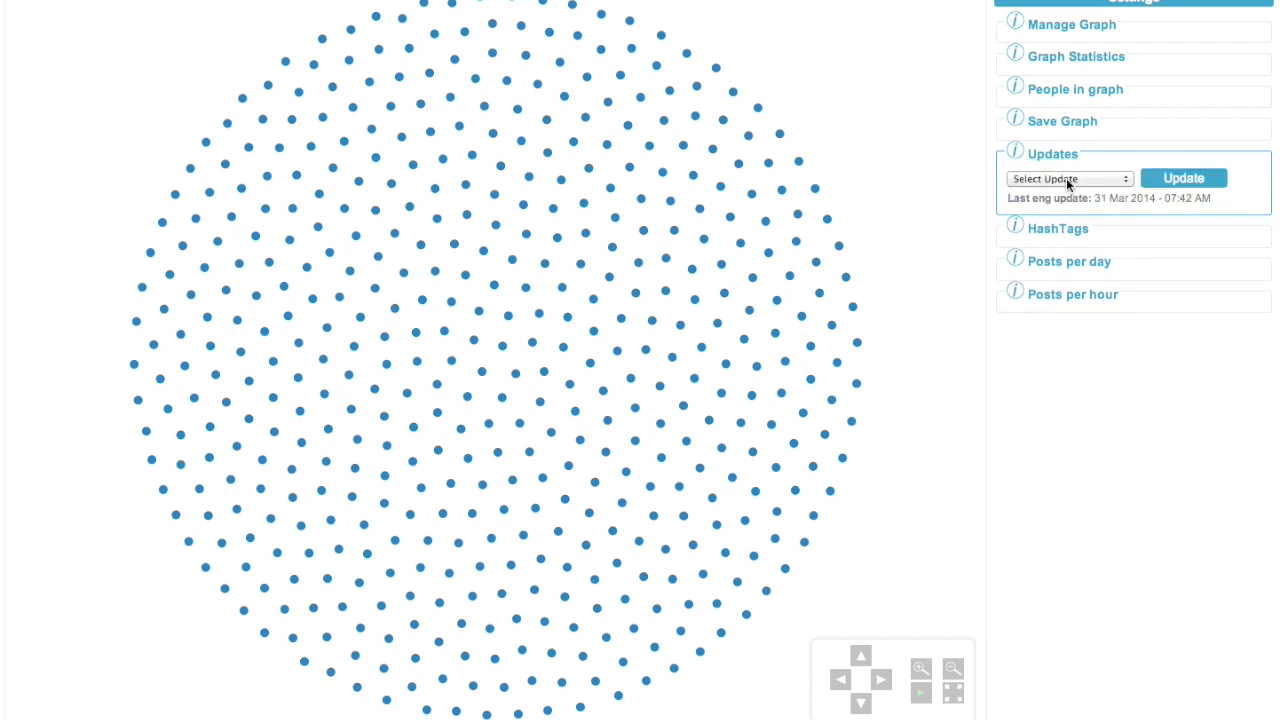
left_click(1068, 180)
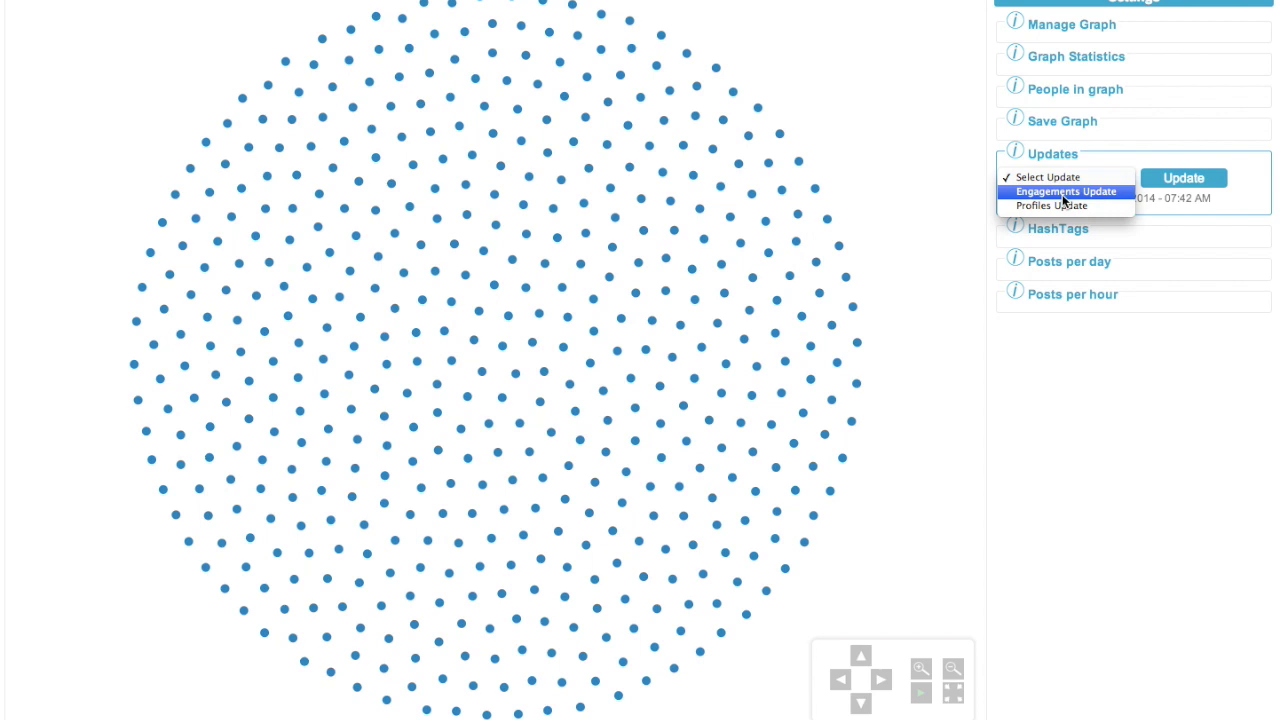
left_click(1064, 195)
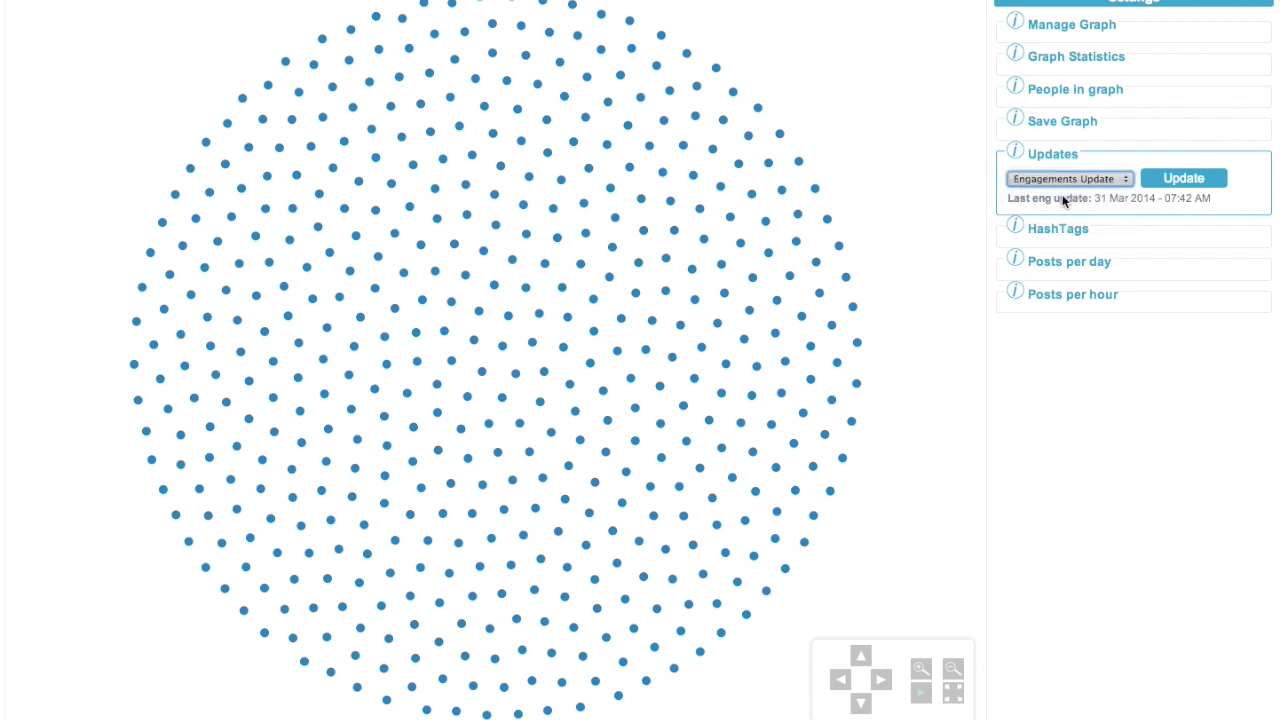
left_click(1177, 186)
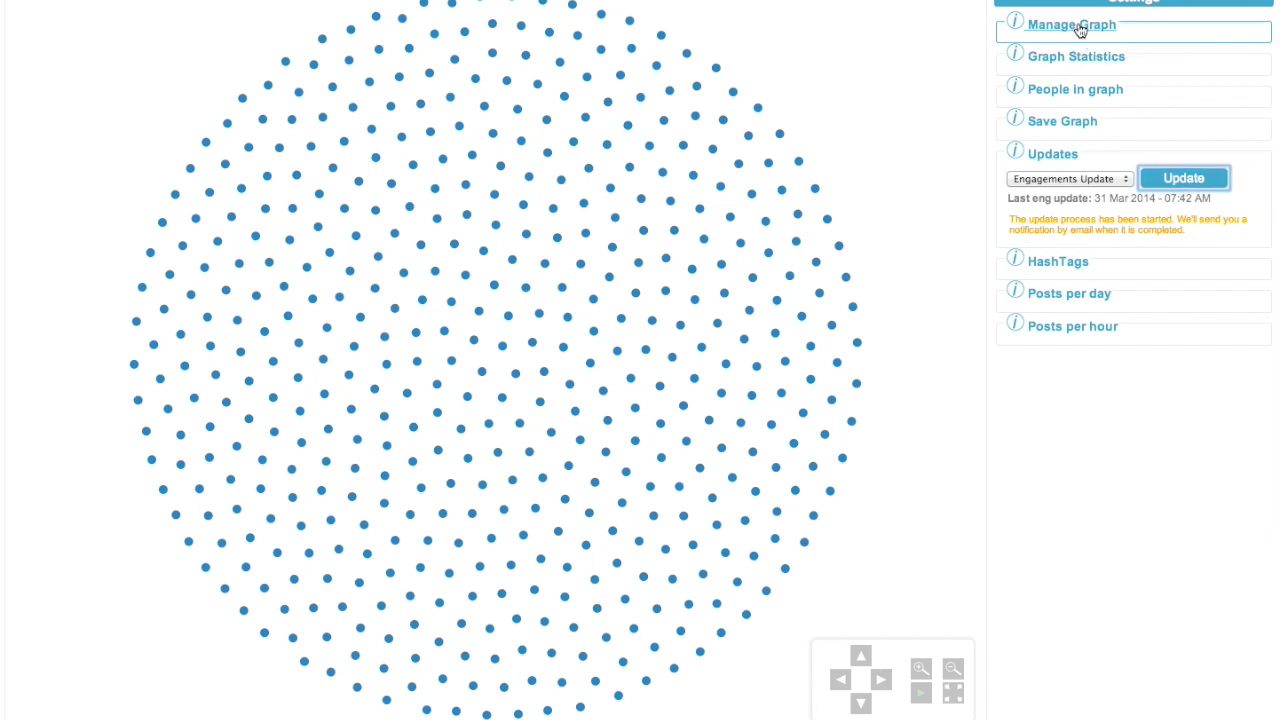
left_click(1048, 156)
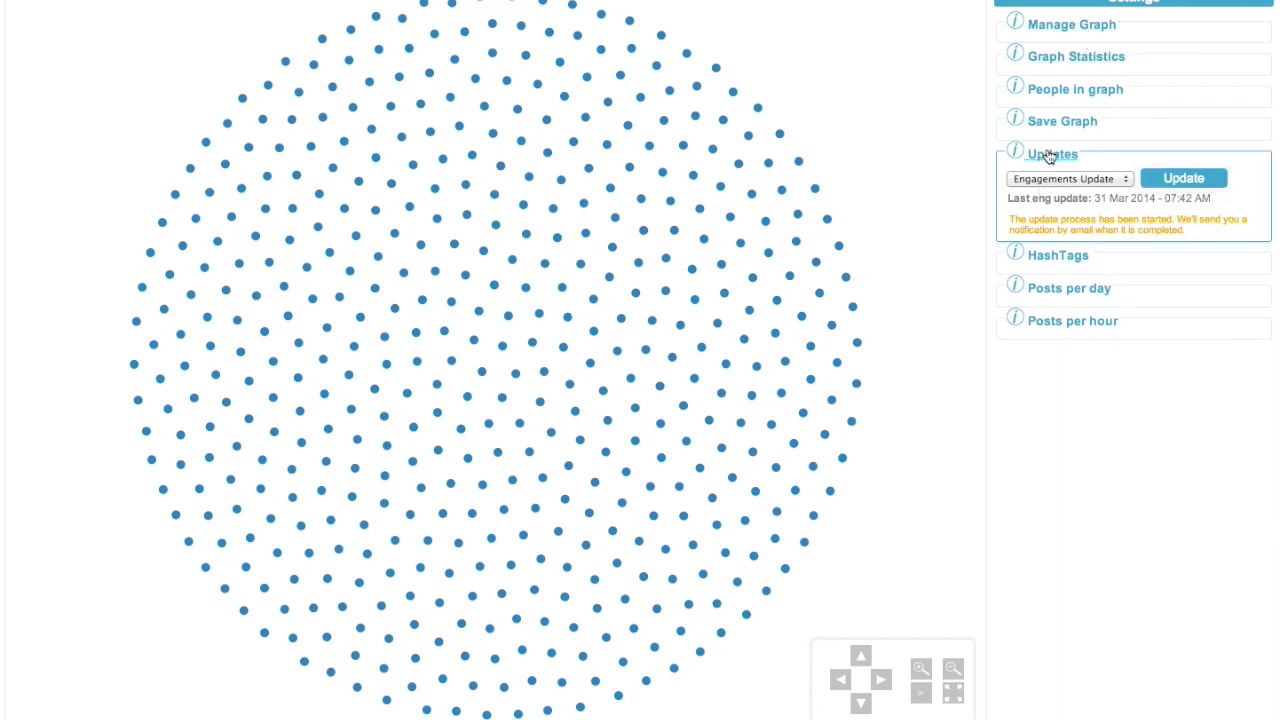
- Add Reshares and +1s to Comments and load the graph for 2014-03-25 to 2014-03-31
left_click(1070, 28)
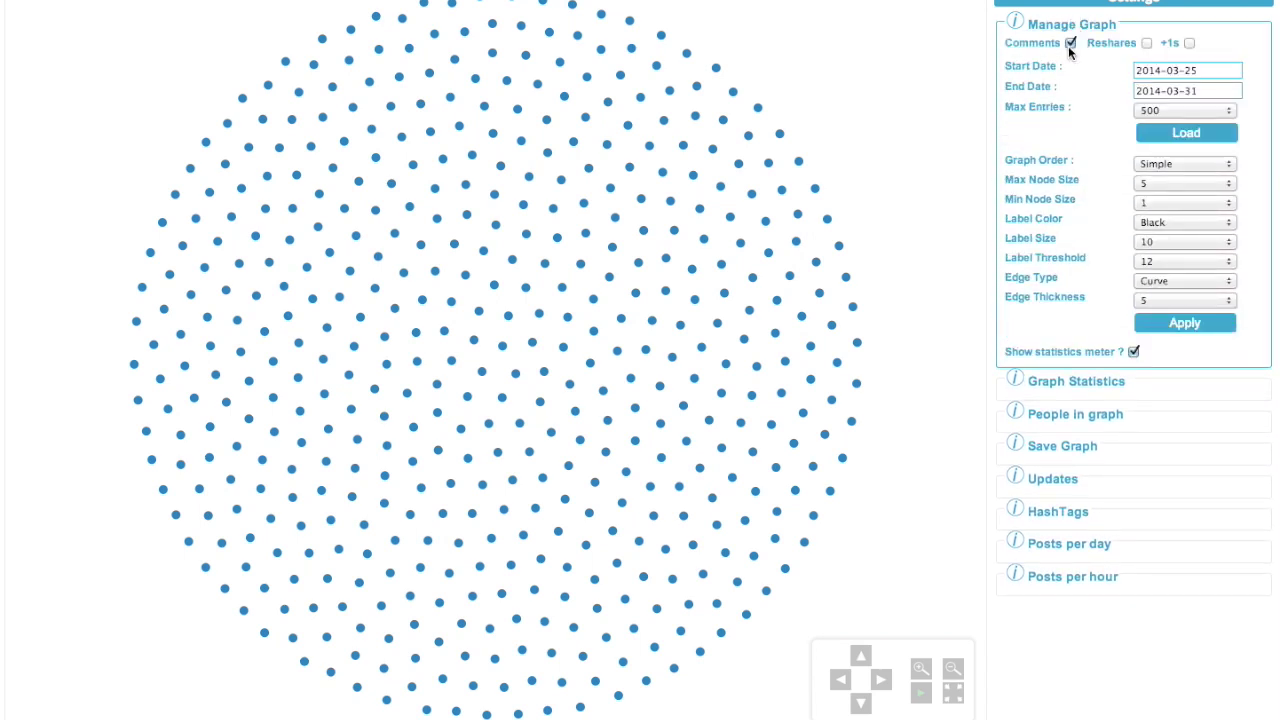
left_click(1147, 43)
left_click(1190, 43)
left_click(1195, 135)
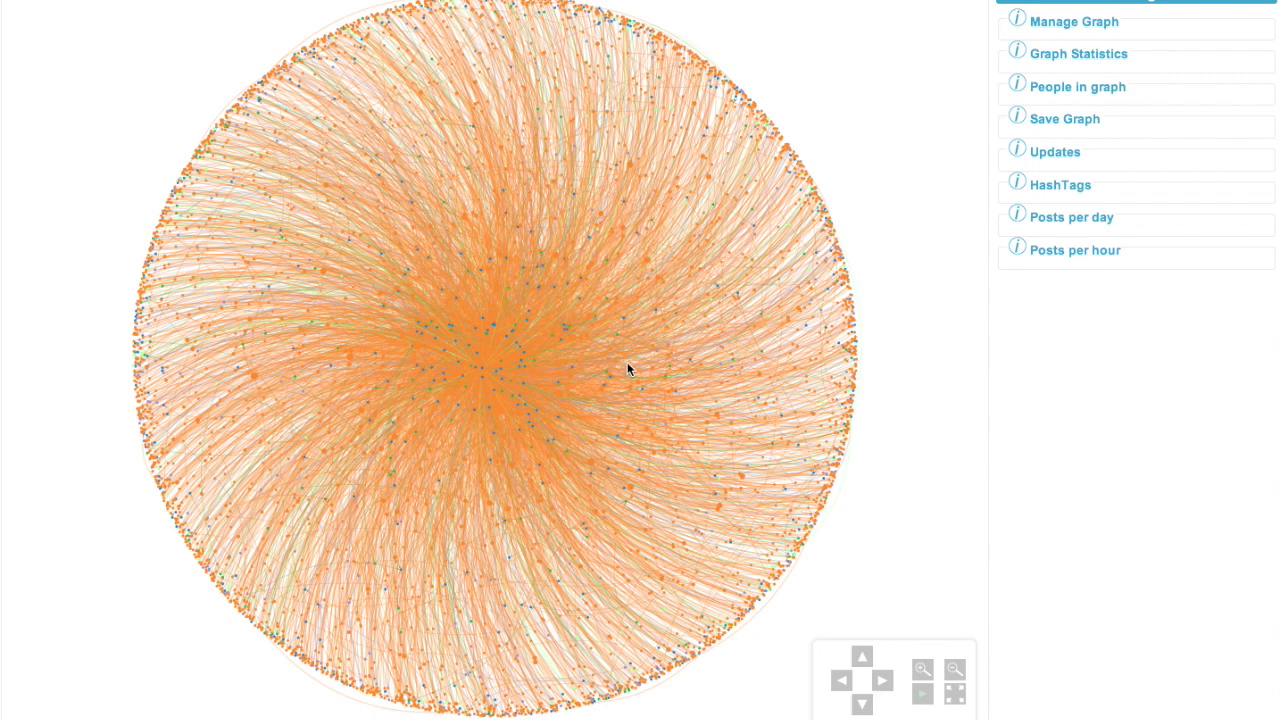
- Once the combined graph has loaded, select the graph area and reopen the Manage Graph settings
left_click(630, 366)
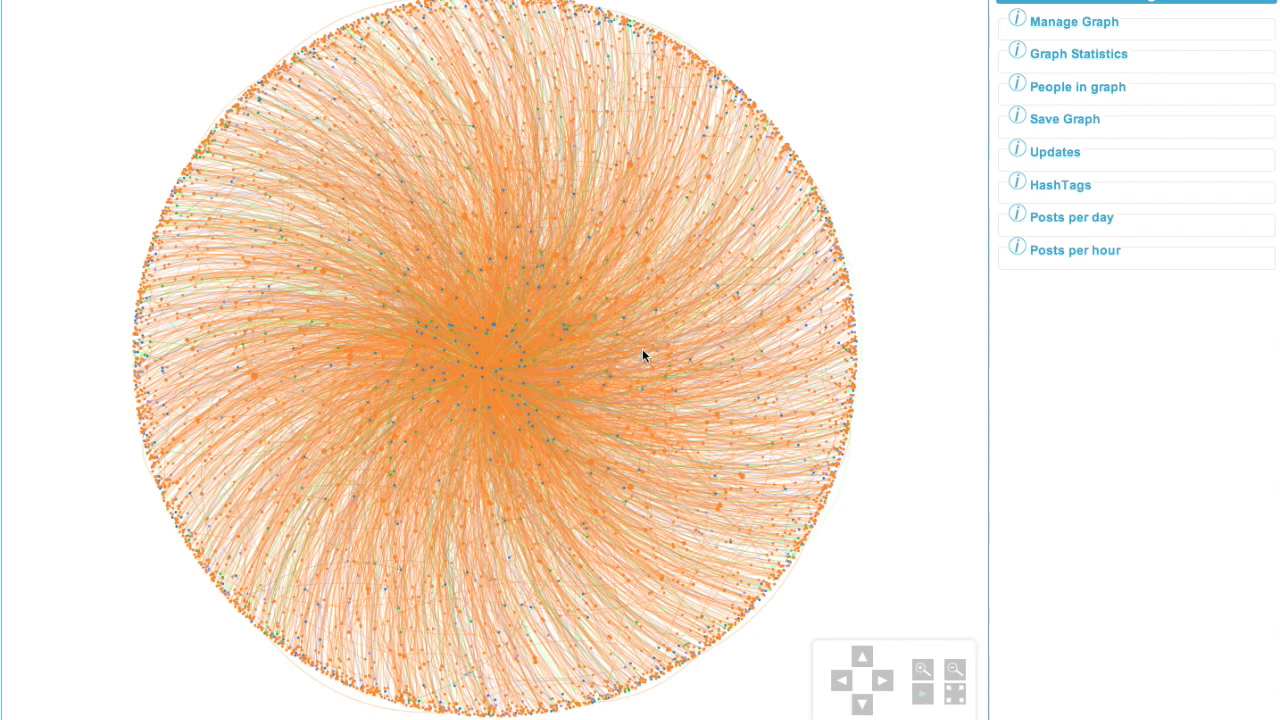
left_click(1064, 26)
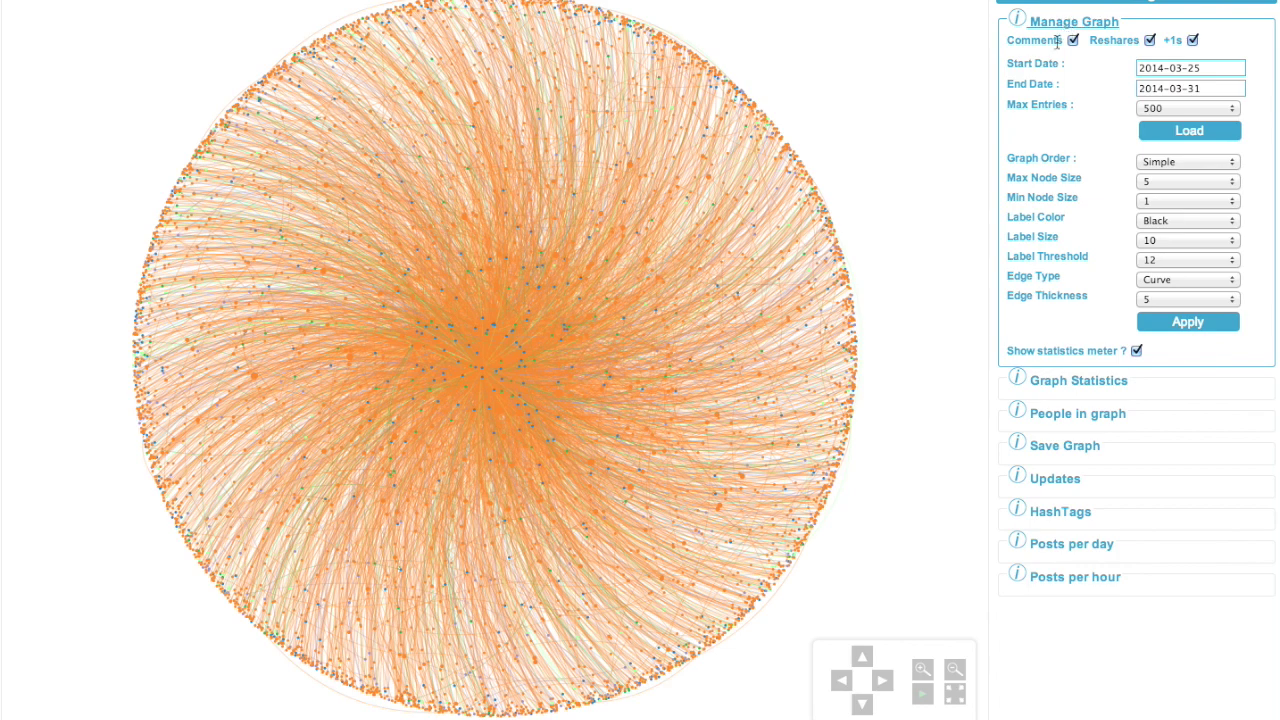
- Show graph statistics (3996 nodes, 4132 connections) and read each colour's share, e.g. orange 73.15%
left_click(1072, 388)
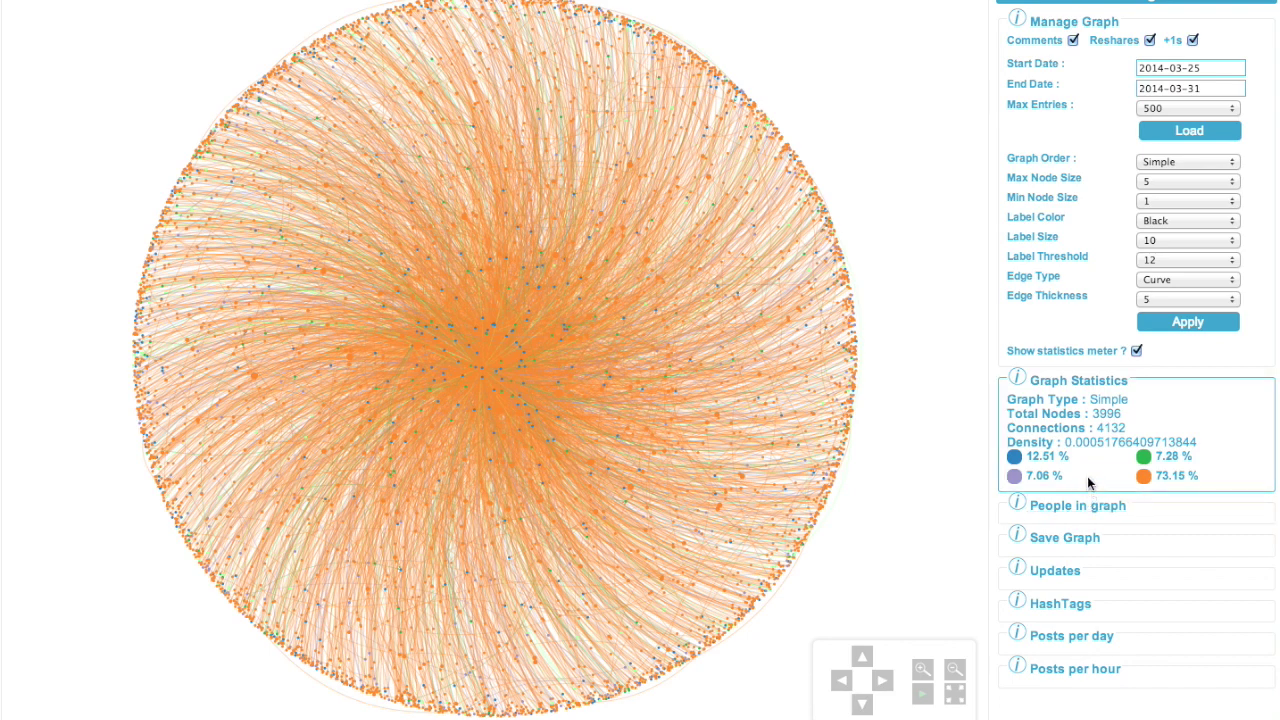
mouse_move(1016, 457)
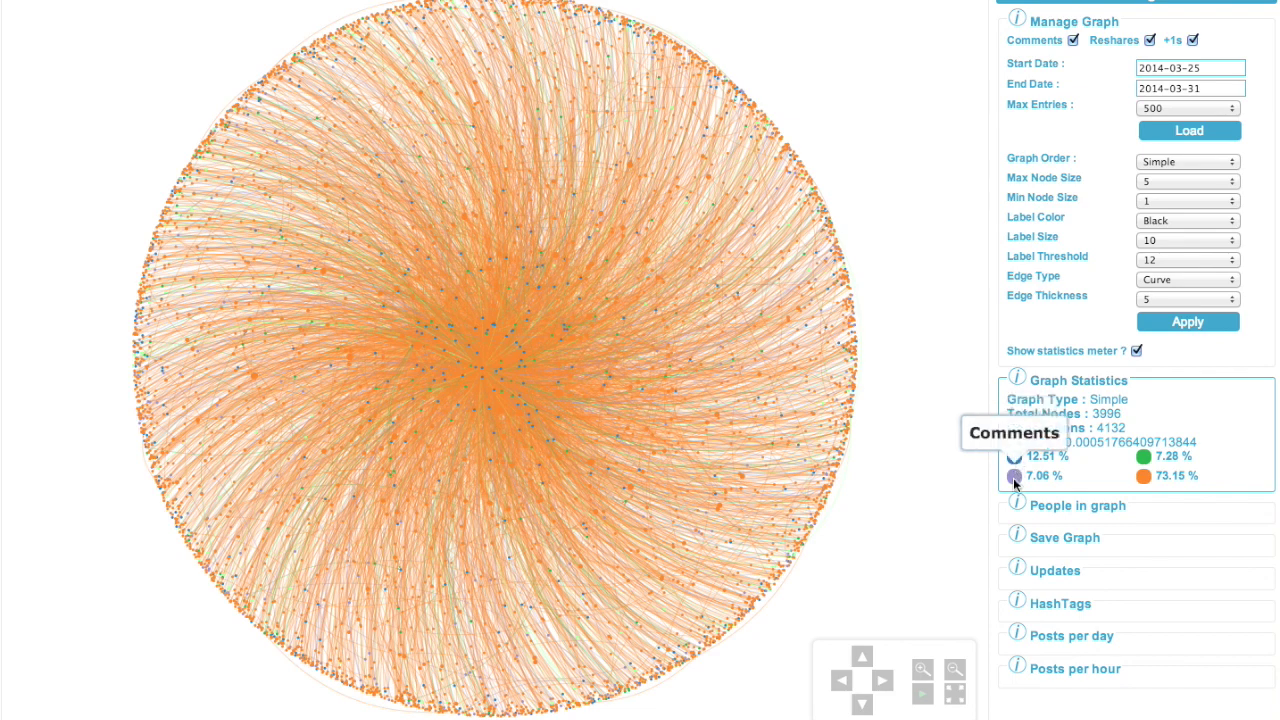
mouse_move(1145, 453)
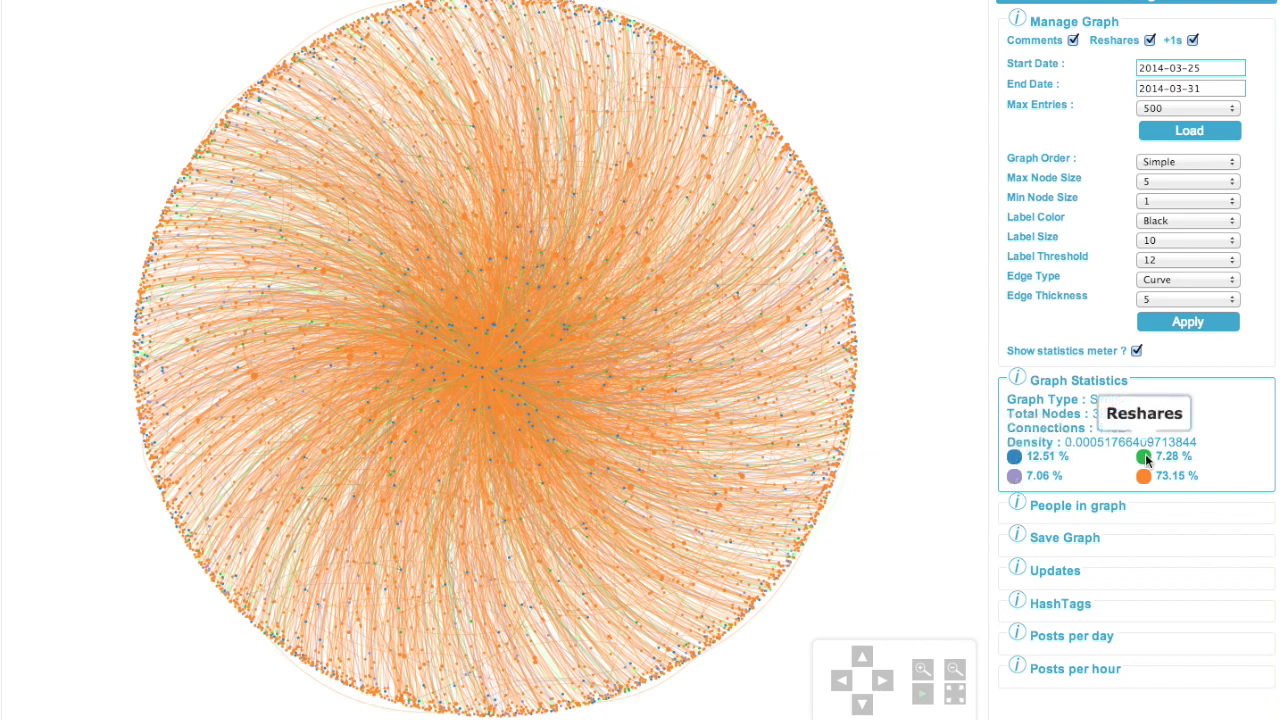
mouse_move(1145, 480)
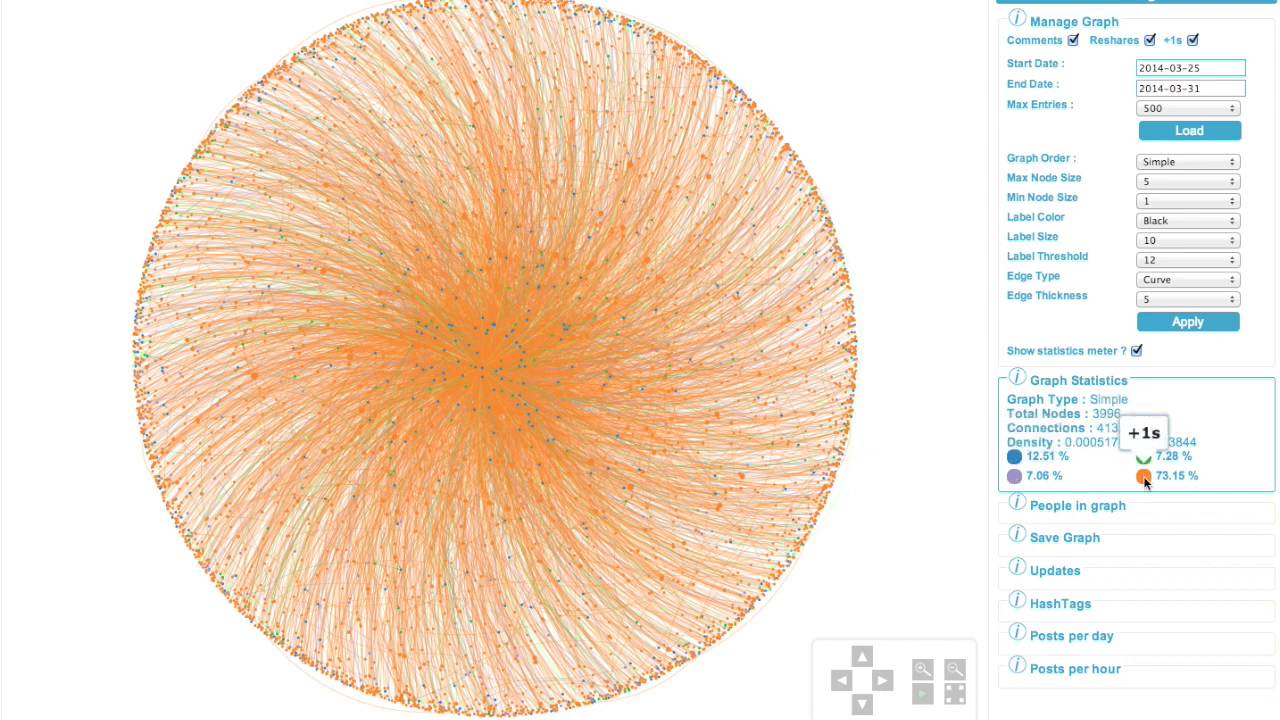
- Untick Comments and Reshares so only +1s remain, and reload the graph
left_click(1073, 41)
left_click(1150, 41)
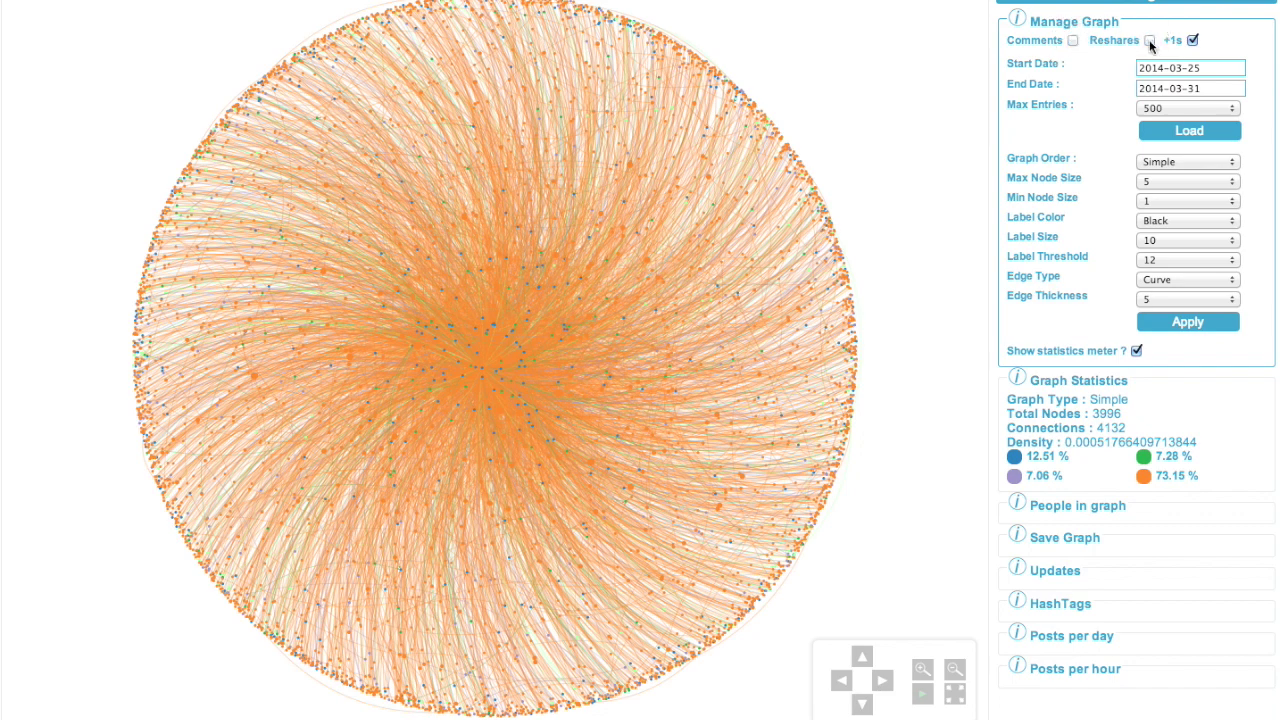
left_click(1199, 134)
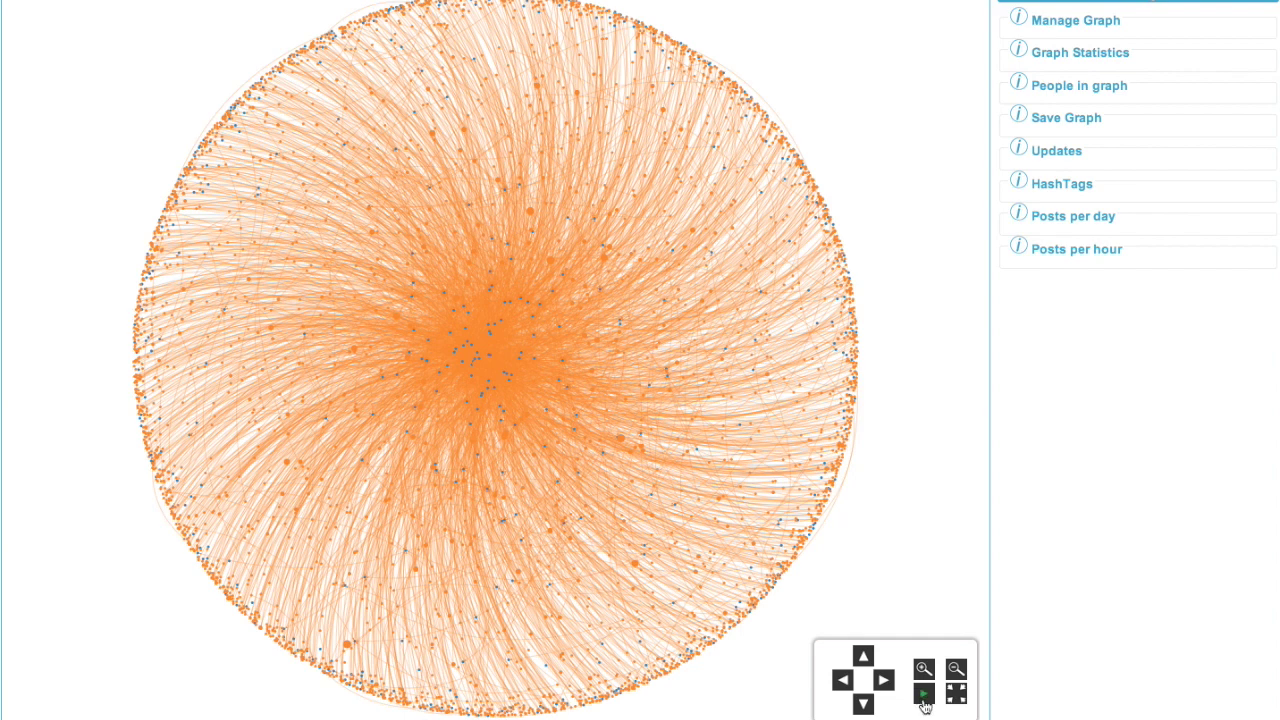
- Run the layout until the +1 graph's nodes separate into distinct clusters
left_click(923, 700)
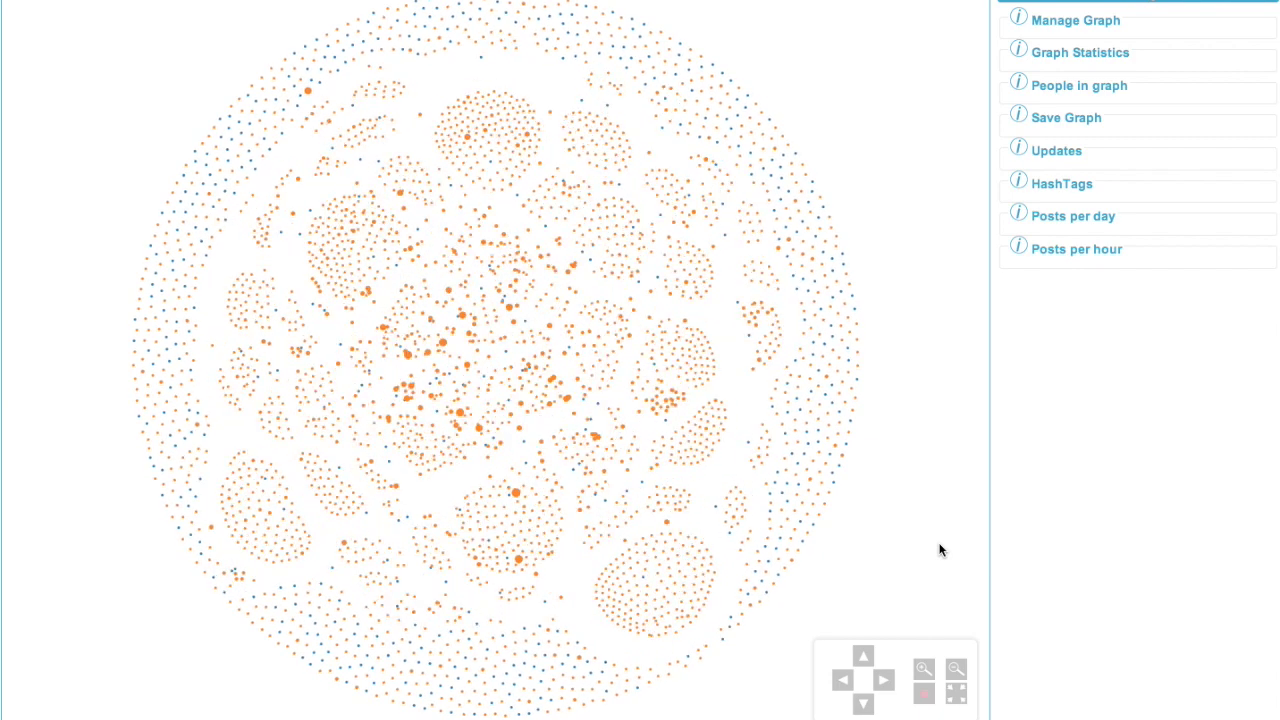
- Stop the layout and order the graph by Out Degree
left_click(924, 697)
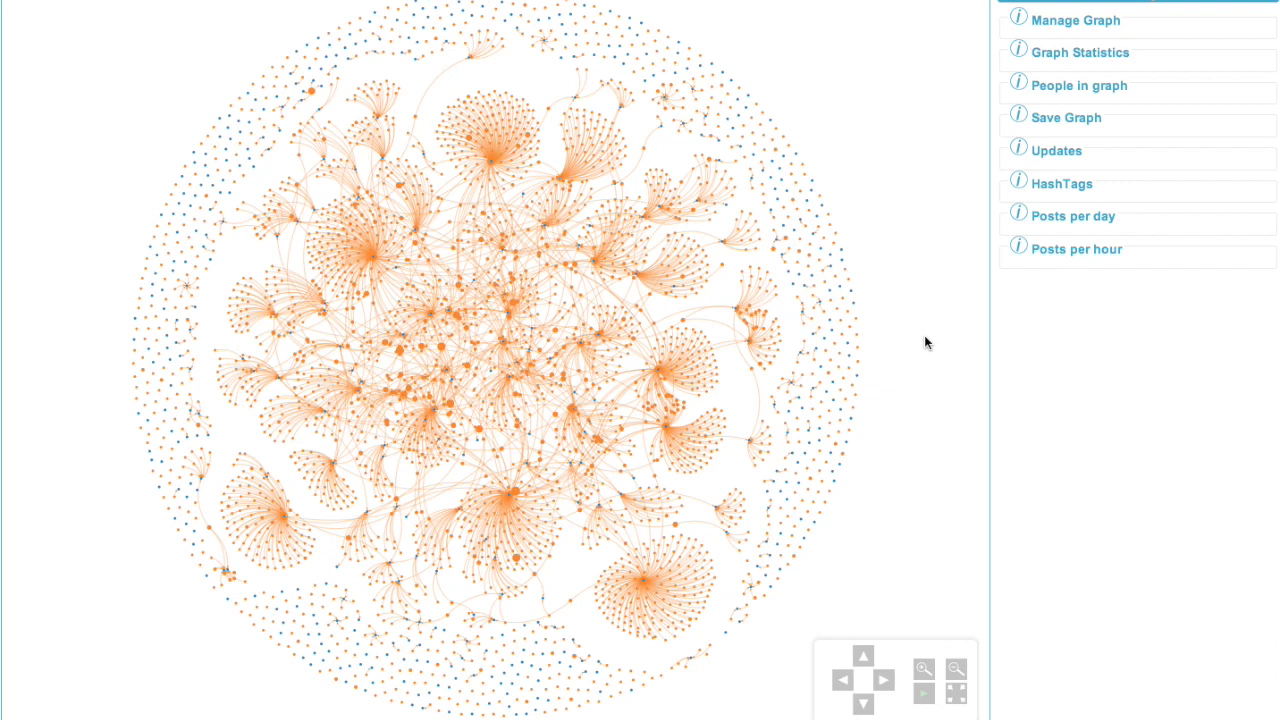
left_click(1063, 27)
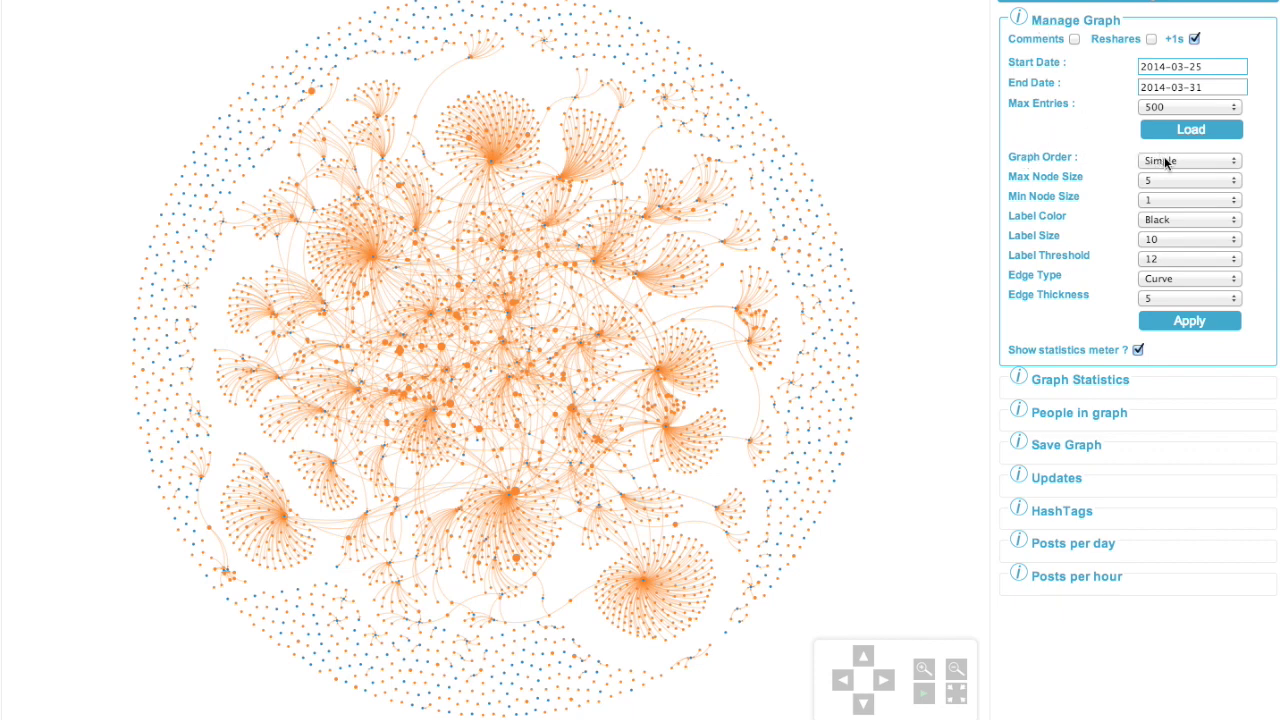
left_click(1167, 163)
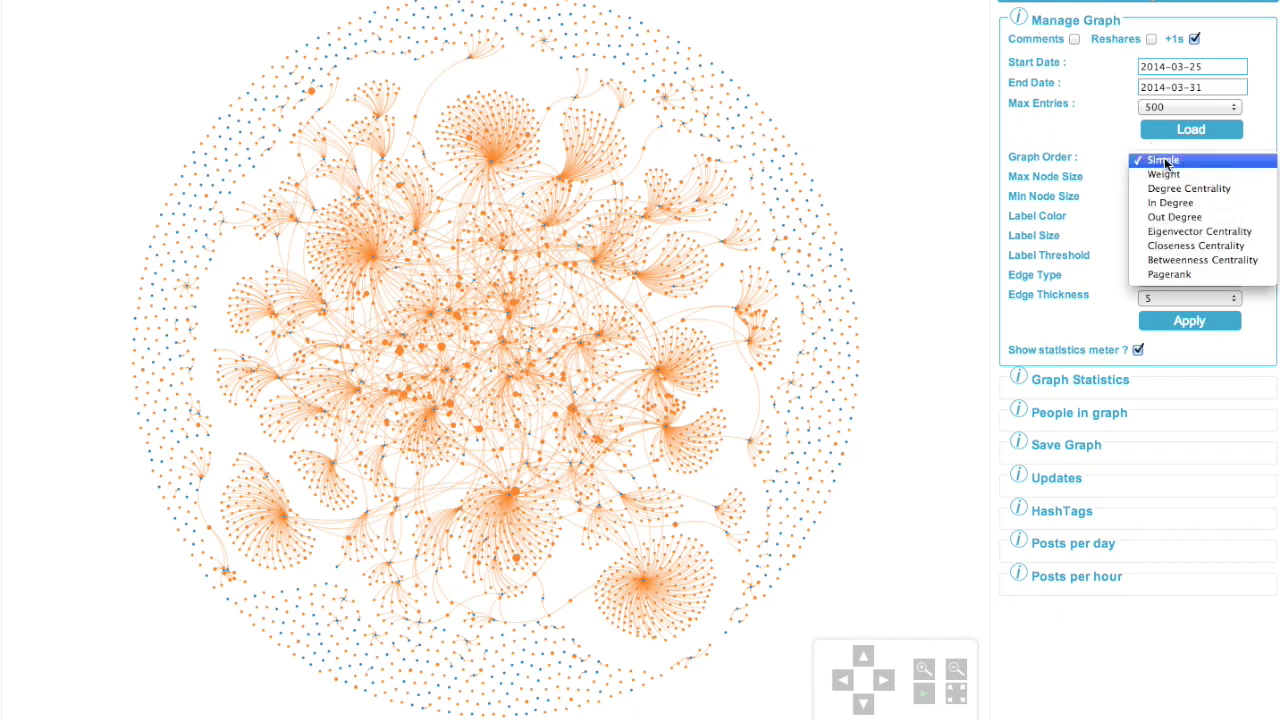
left_click(1166, 217)
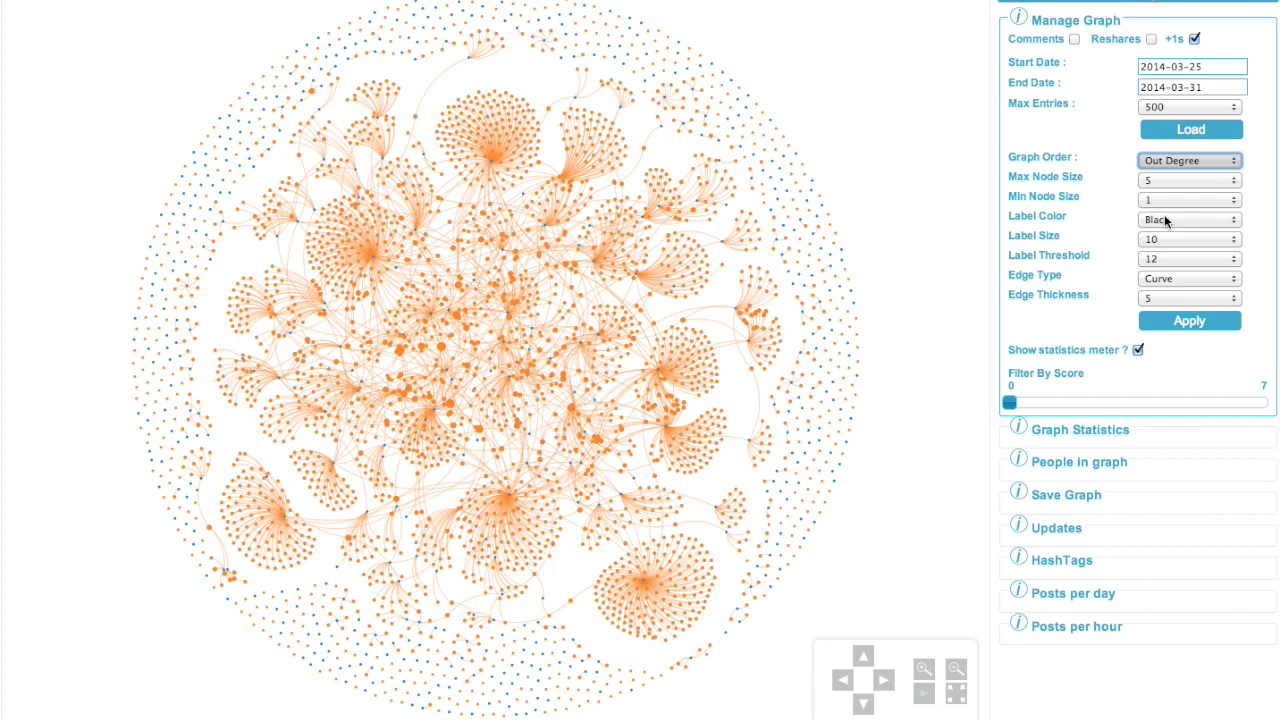
- Set maximum node size to 10 and minimum node size to 0, applying each to redraw
left_click(1177, 182)
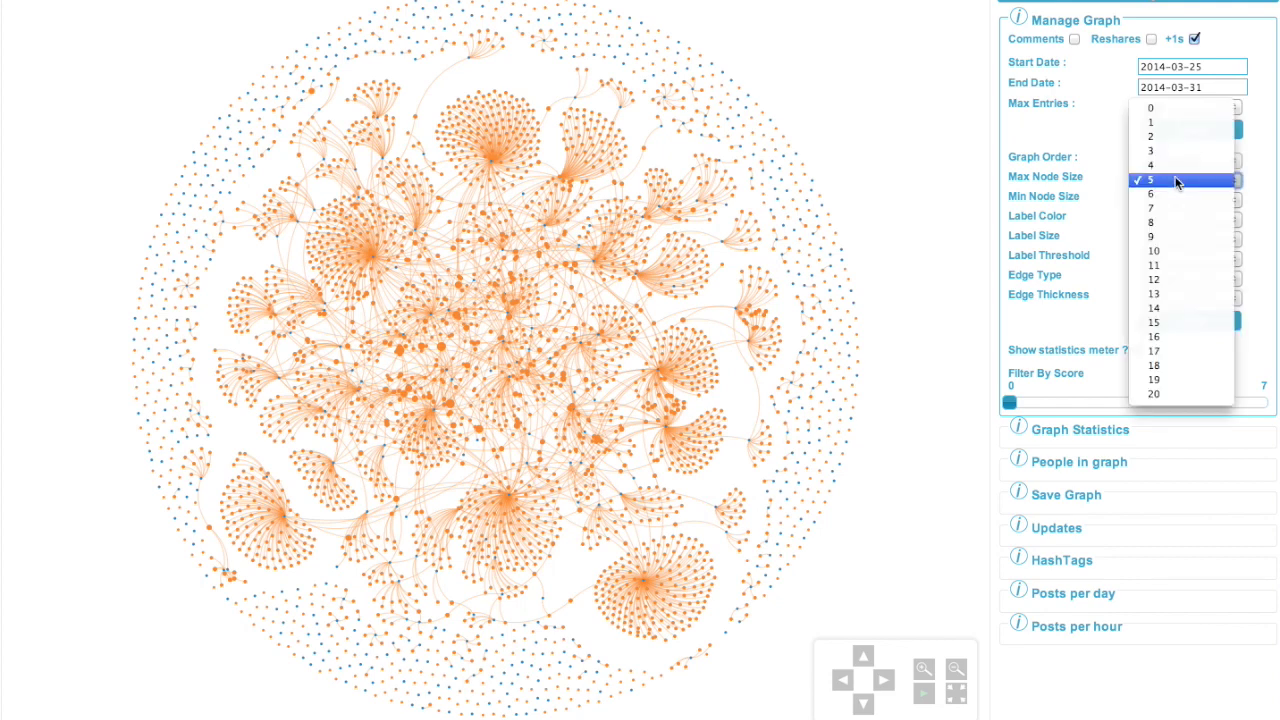
left_click(1174, 251)
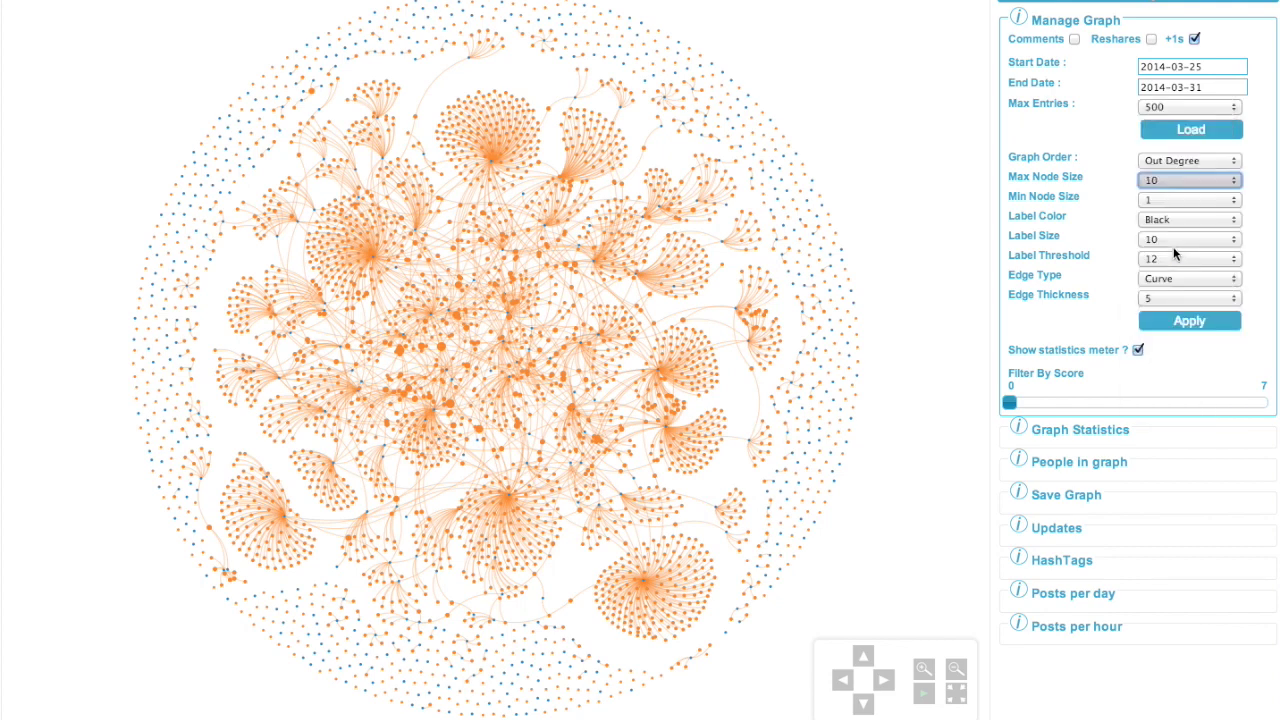
left_click(1180, 321)
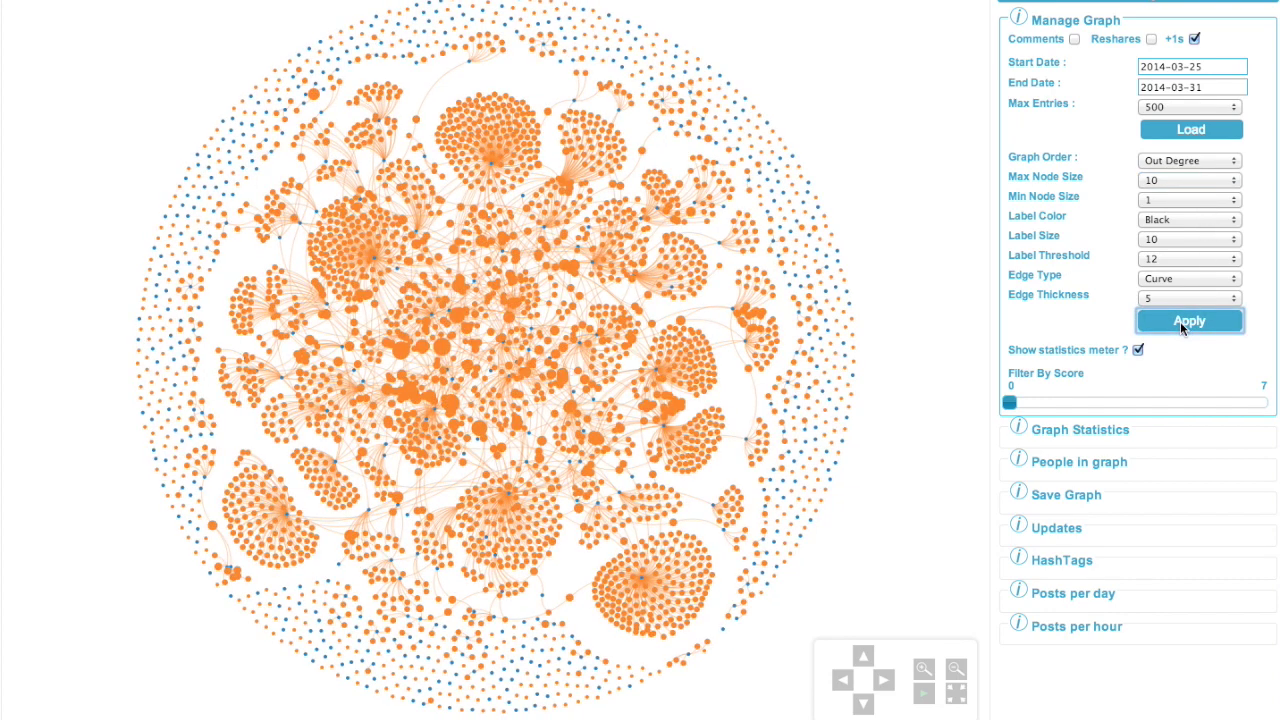
left_click(1159, 204)
left_click(1159, 199)
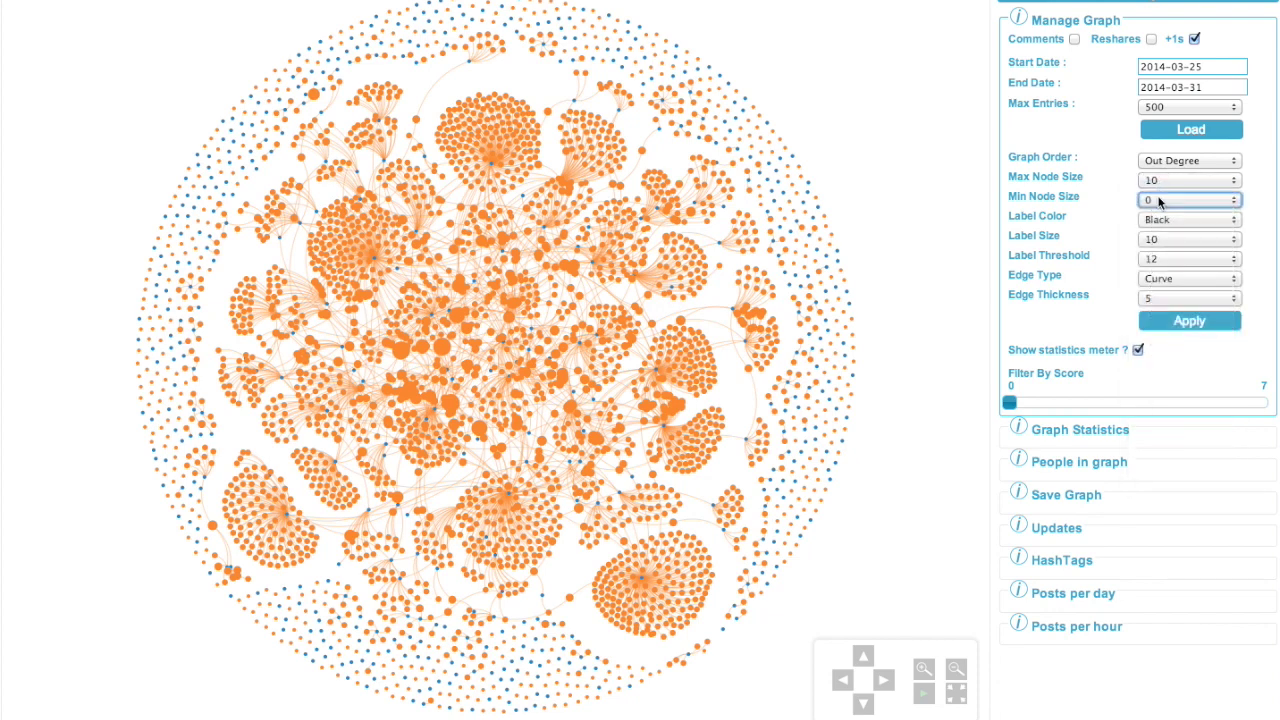
left_click(1196, 323)
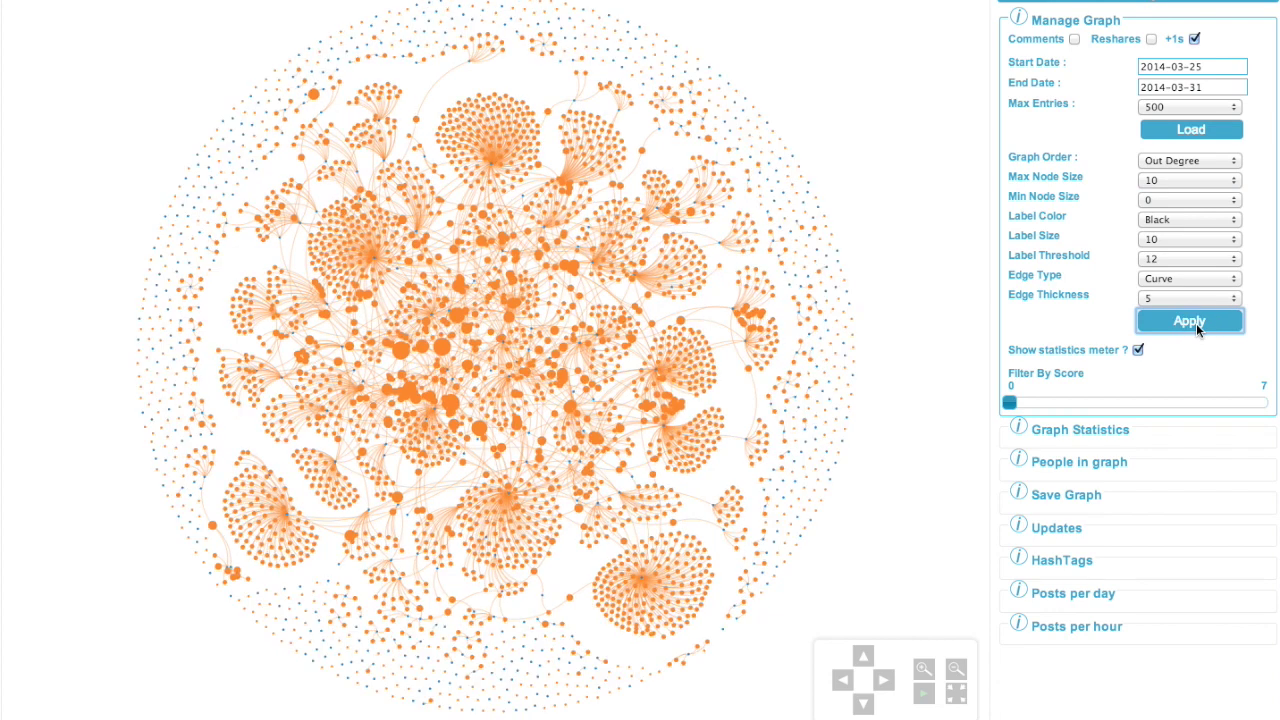
- Raise the Filter By Score slider stepwise through 2.1, 3.3 and 4.9 up to 5.6
left_click(1029, 402)
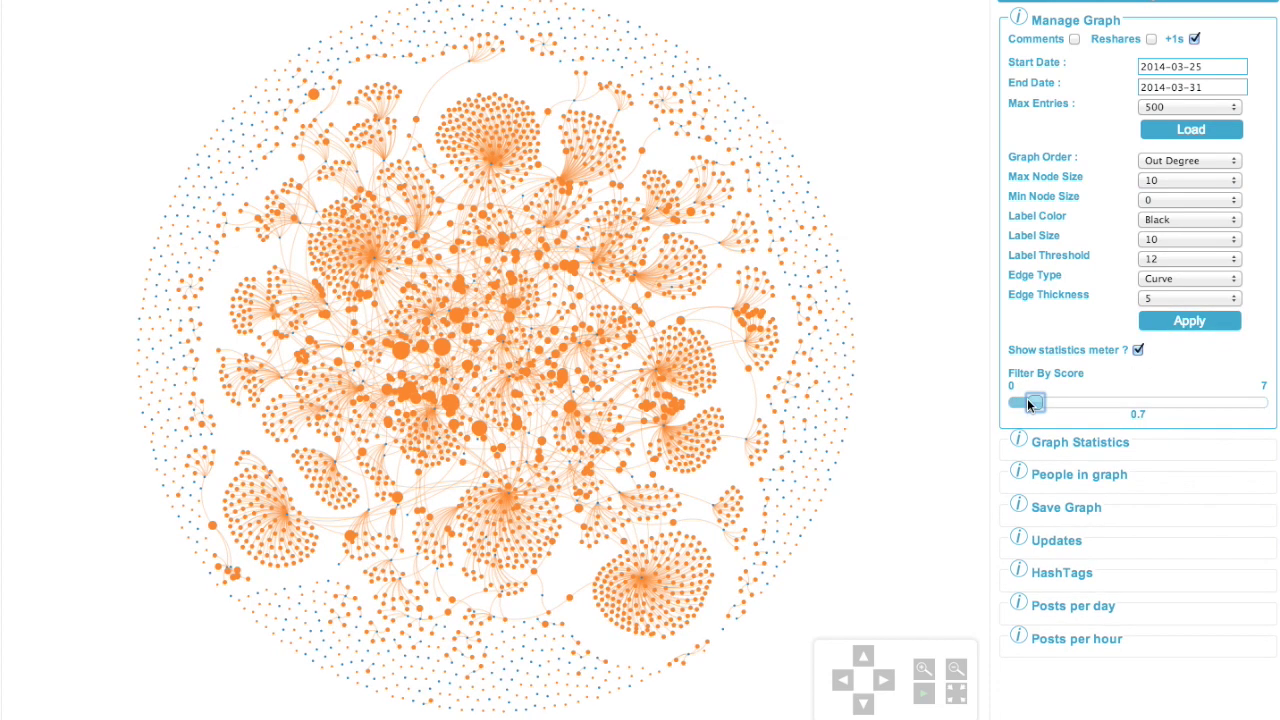
left_click_drag(1030, 404, 1083, 402)
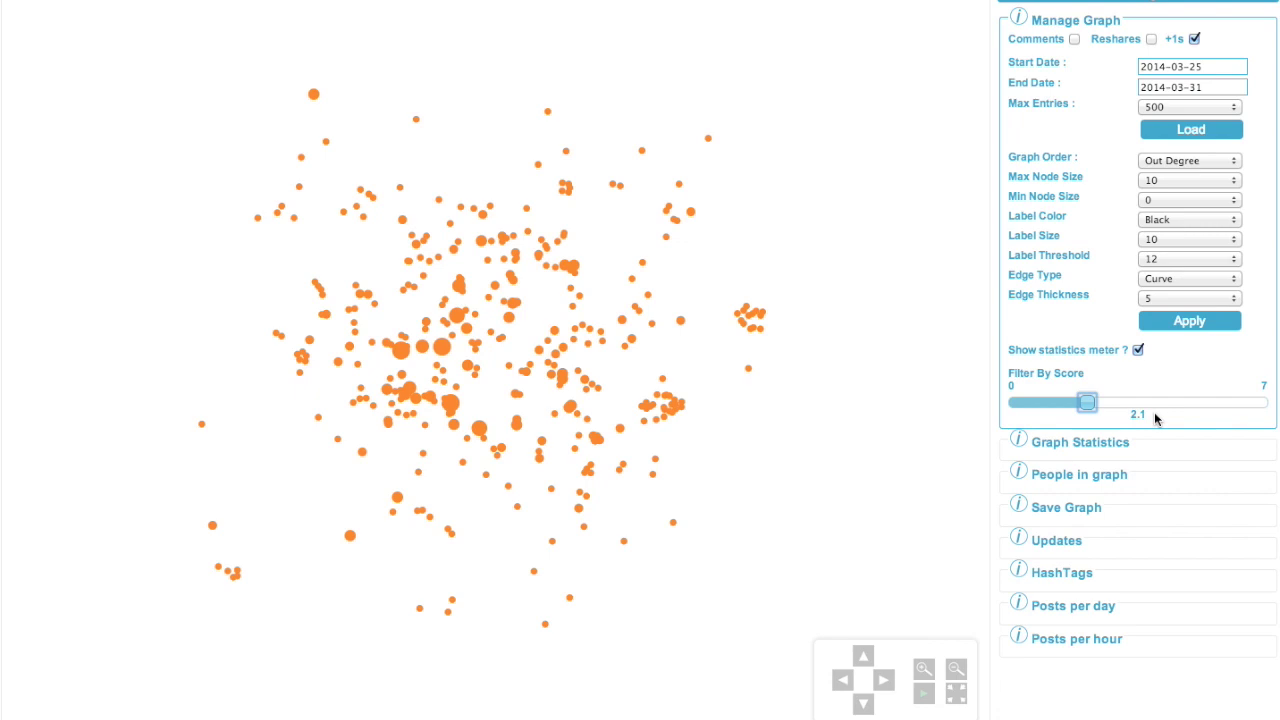
left_click(1139, 403)
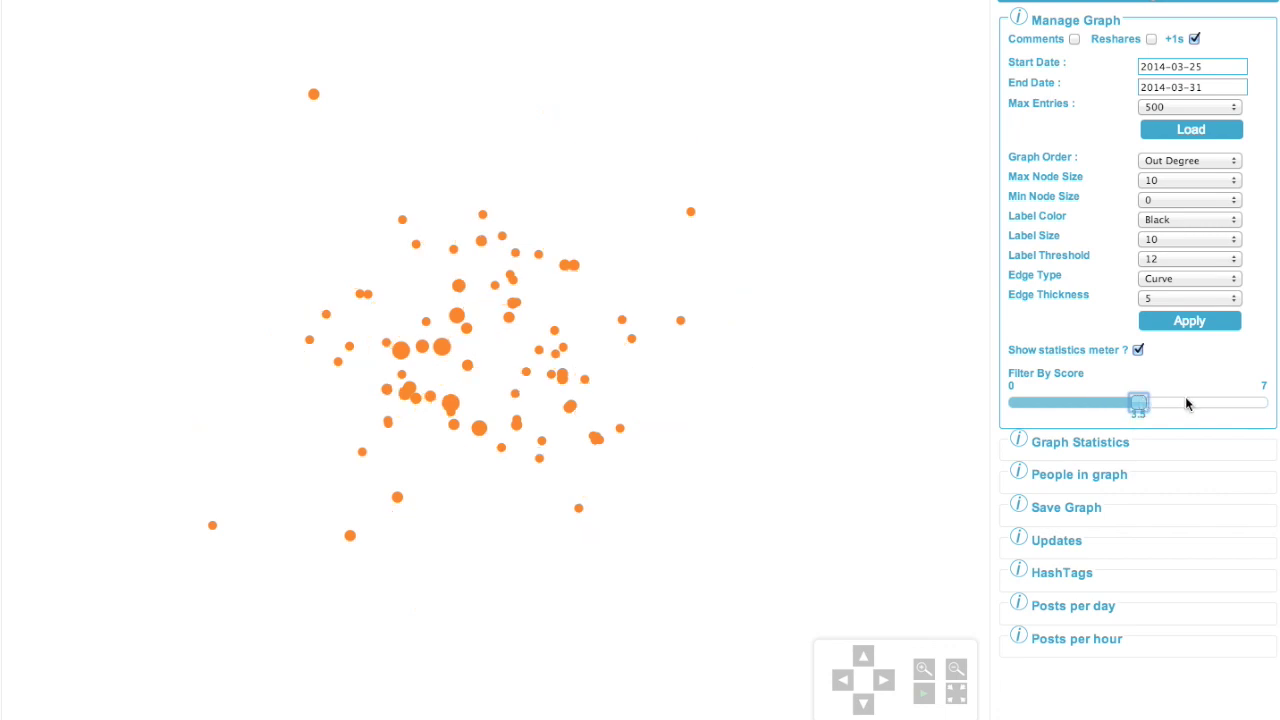
left_click(1187, 403)
left_click(1221, 402)
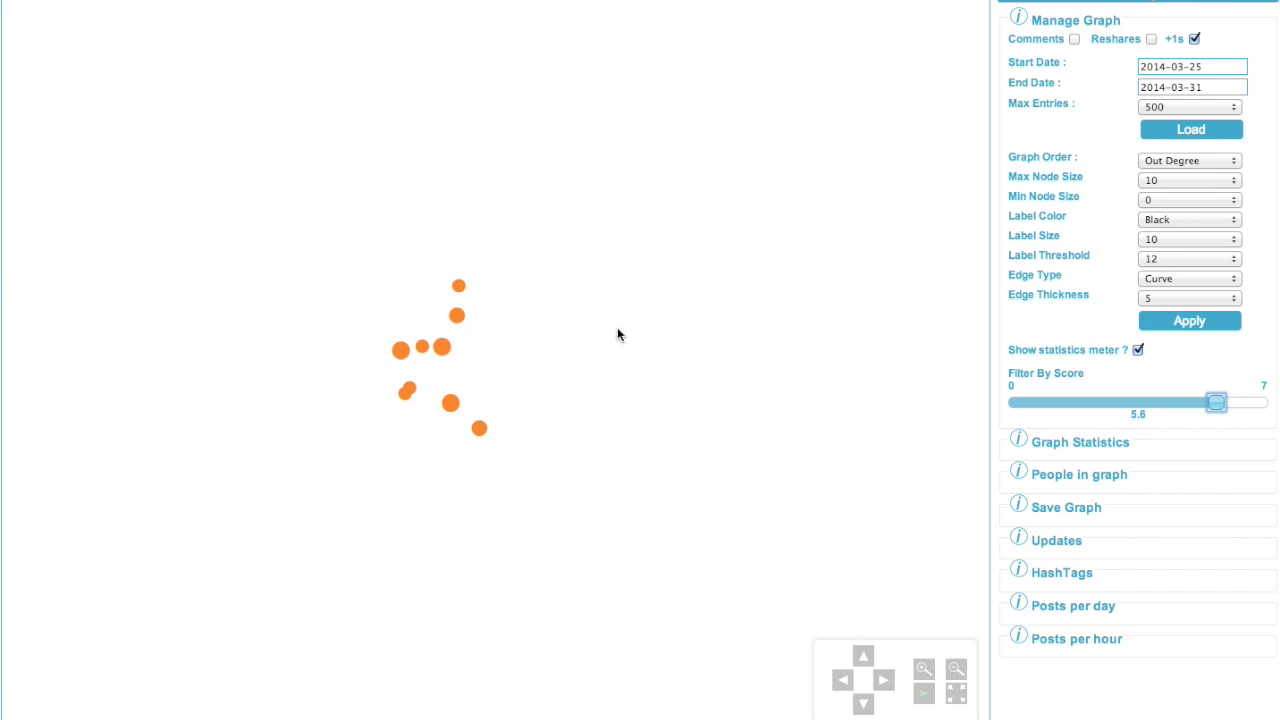
- Apply a label threshold of 5 to show names, then zoom in and centre the labelled nodes
left_click(1164, 259)
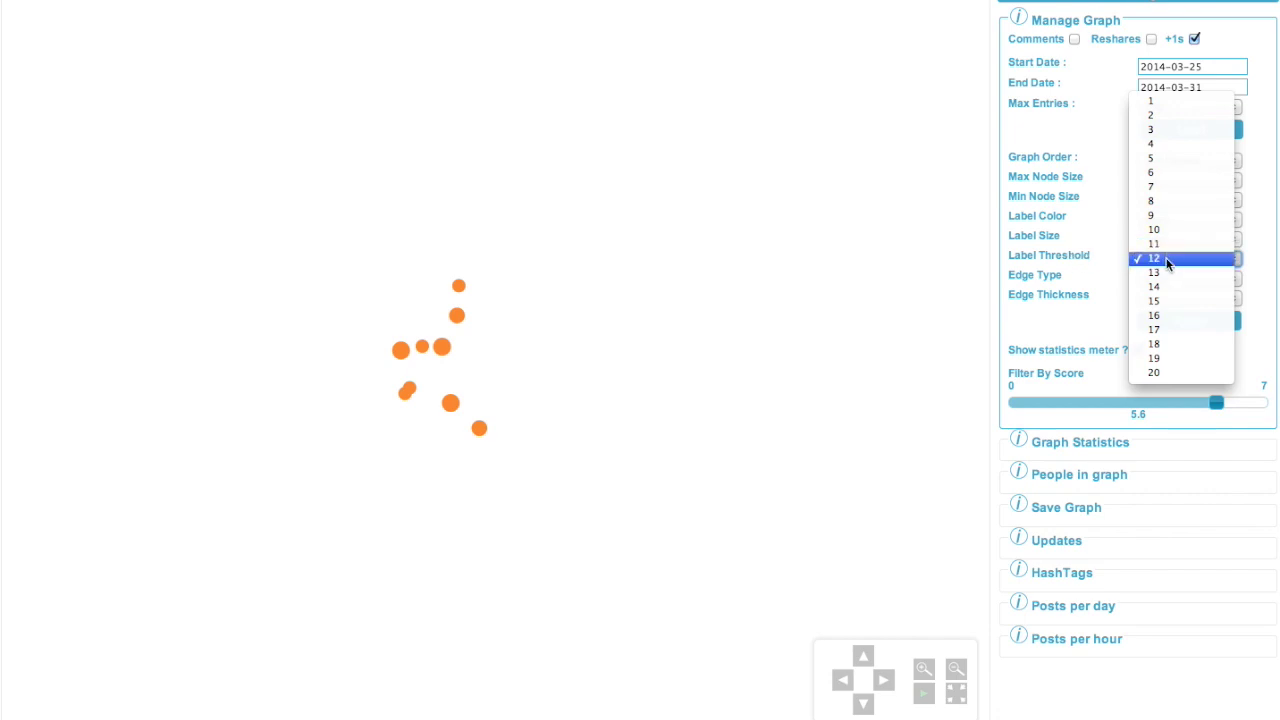
left_click(1160, 160)
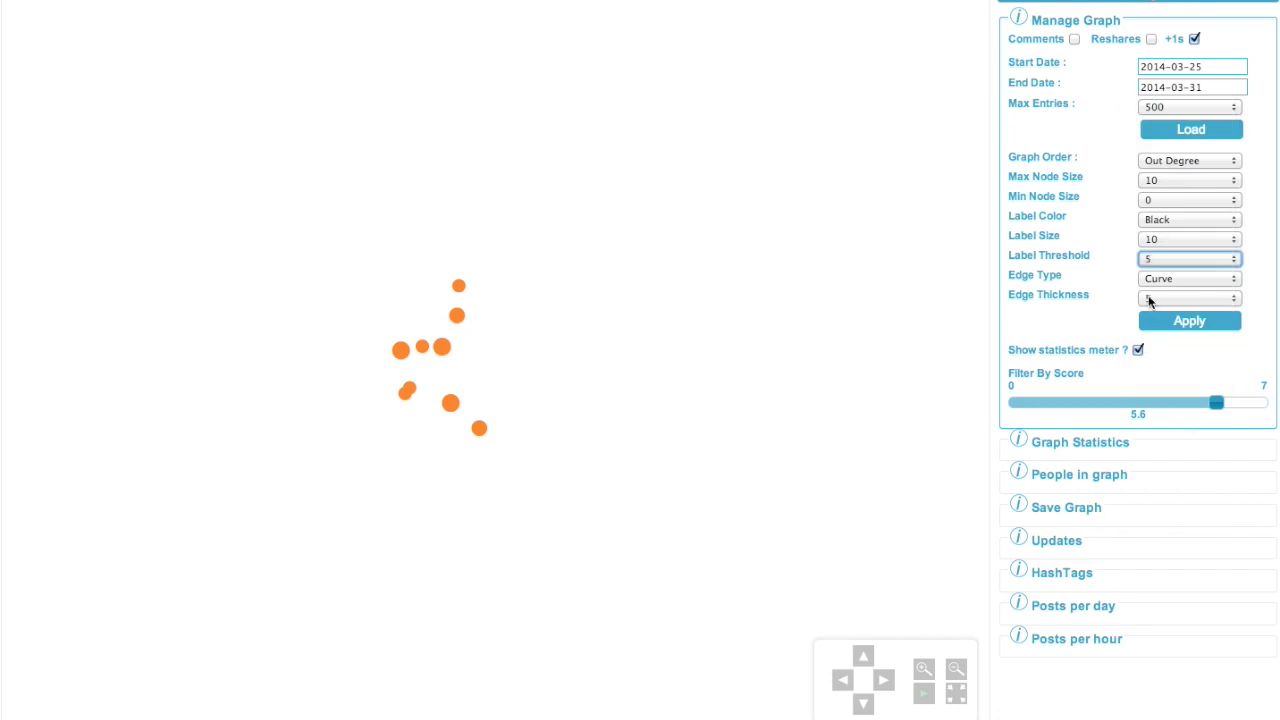
left_click(1189, 321)
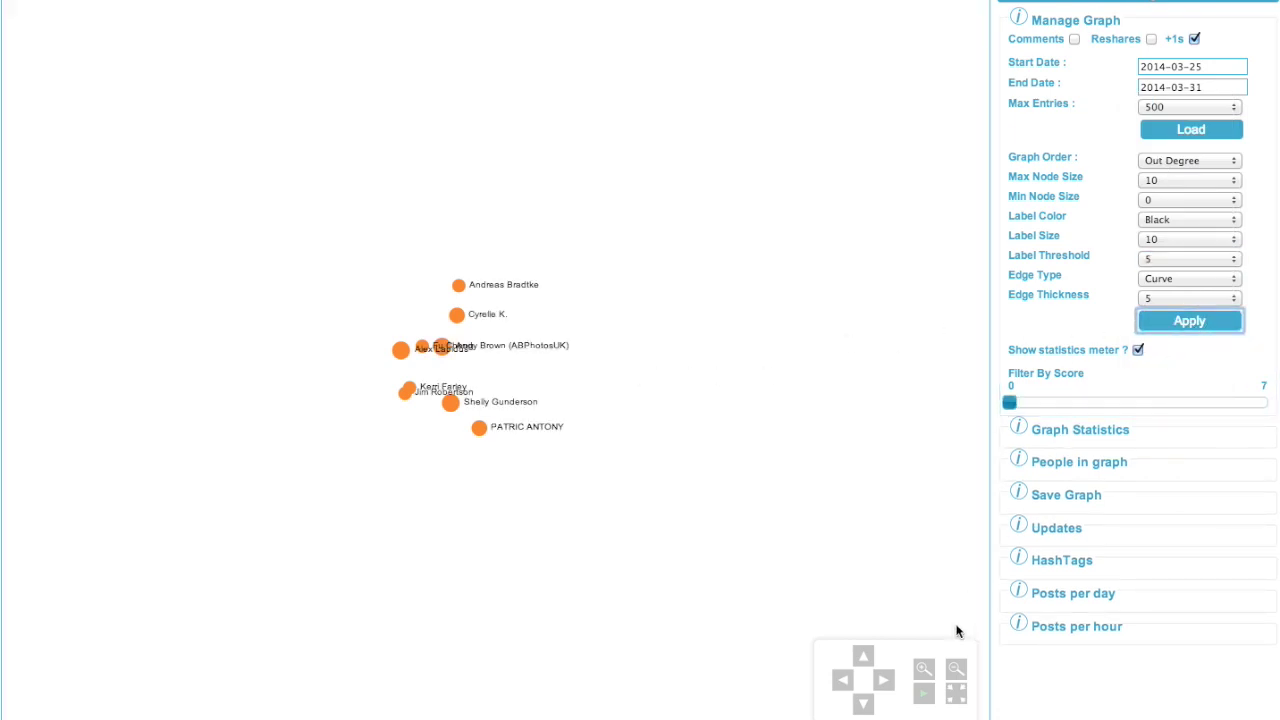
left_click(923, 670)
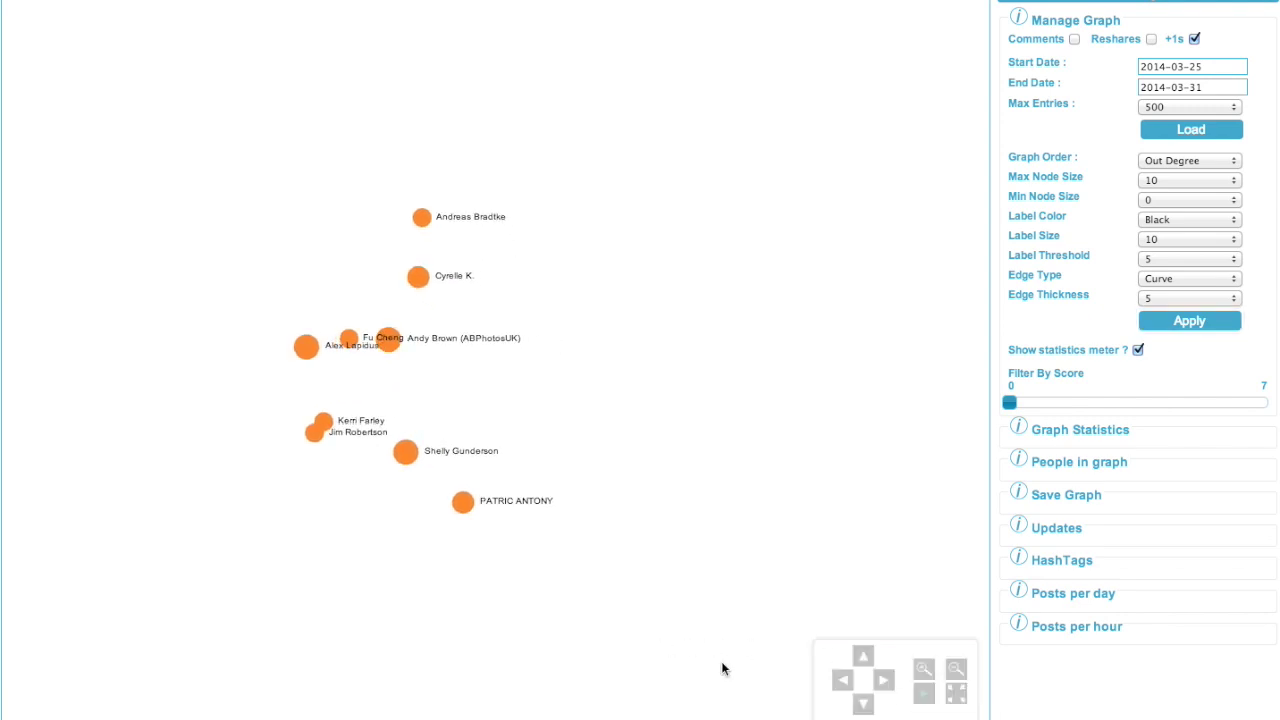
left_click(923, 668)
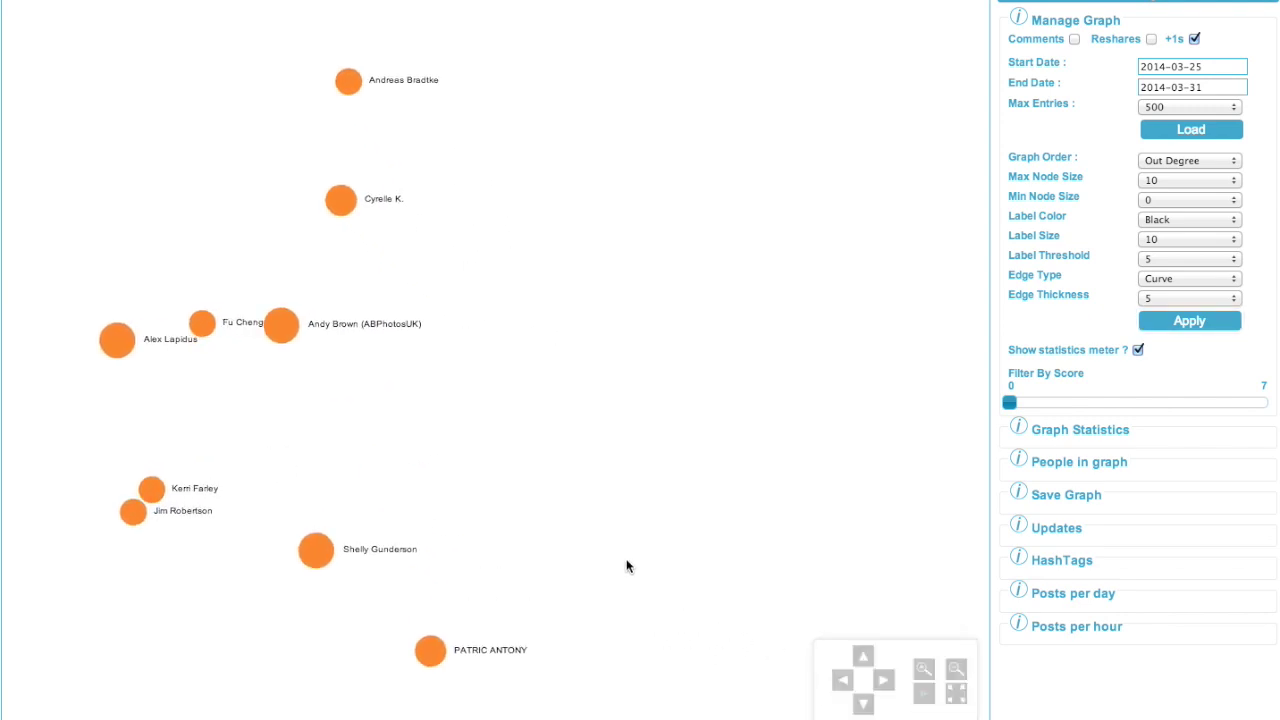
left_click_drag(480, 489, 651, 480)
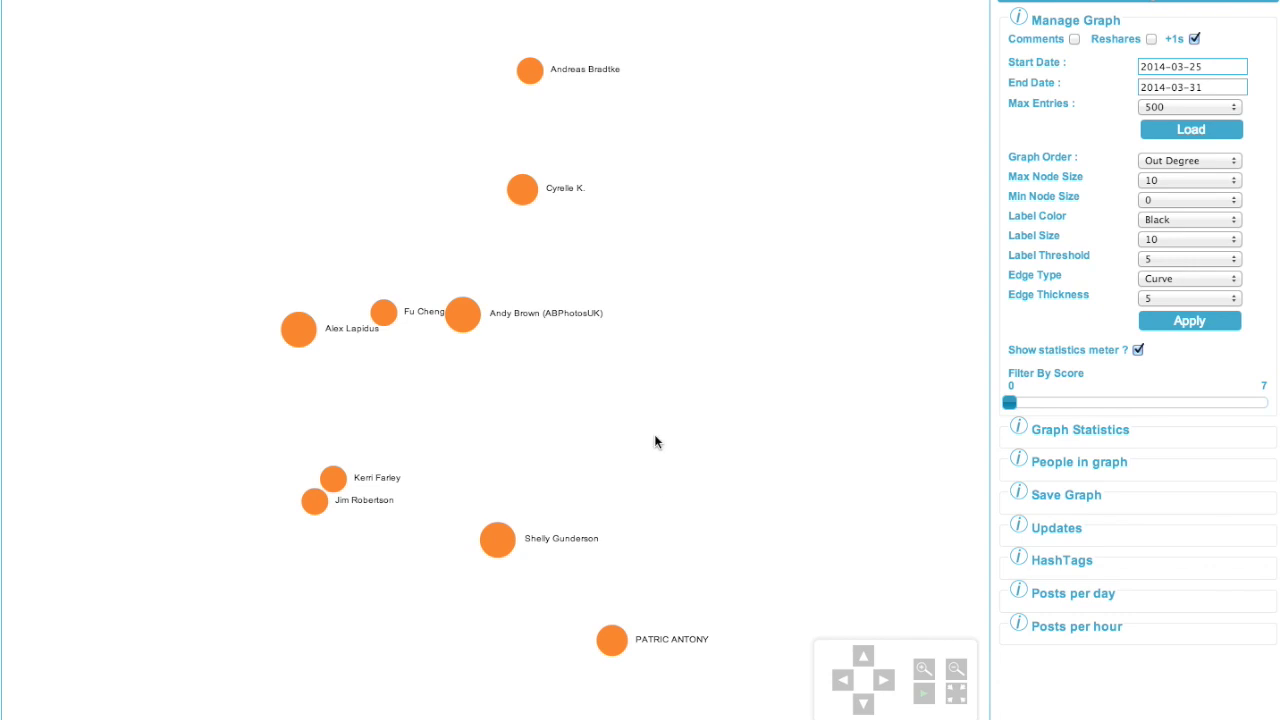
- View a top engager's centrality stats and open their linked Carolina Wren post and its options
mouse_move(303, 339)
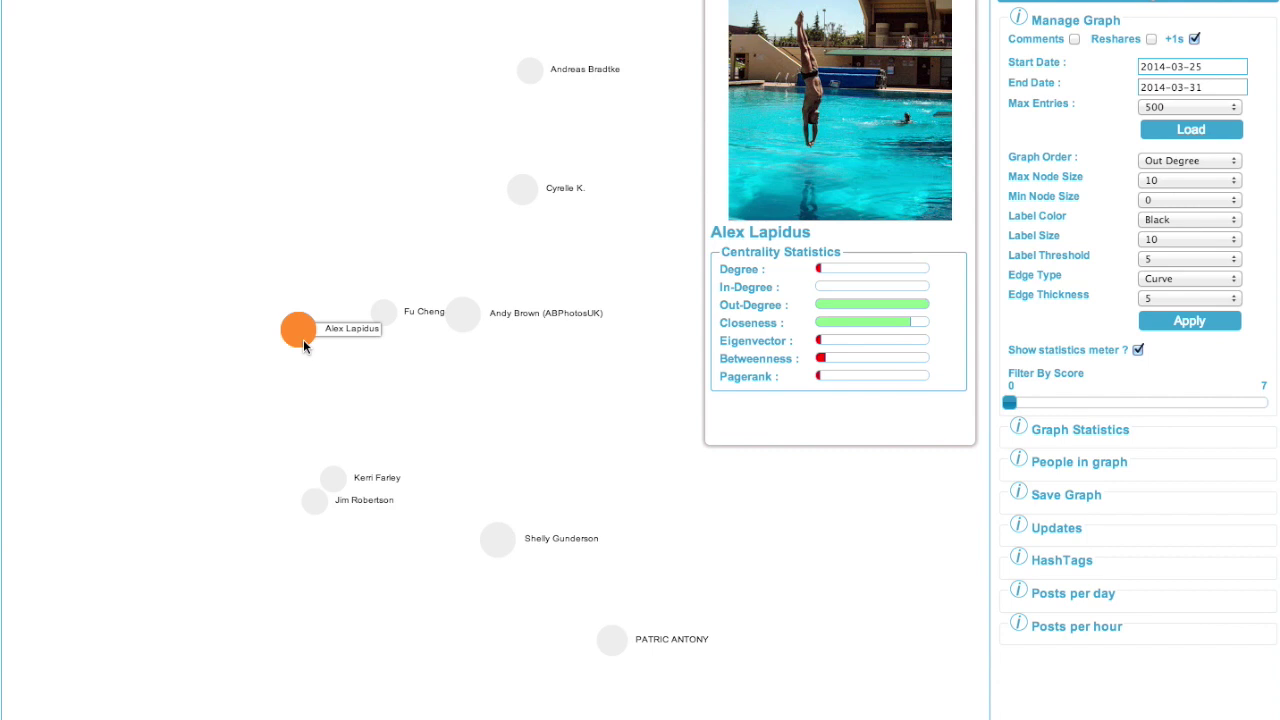
left_click(303, 342)
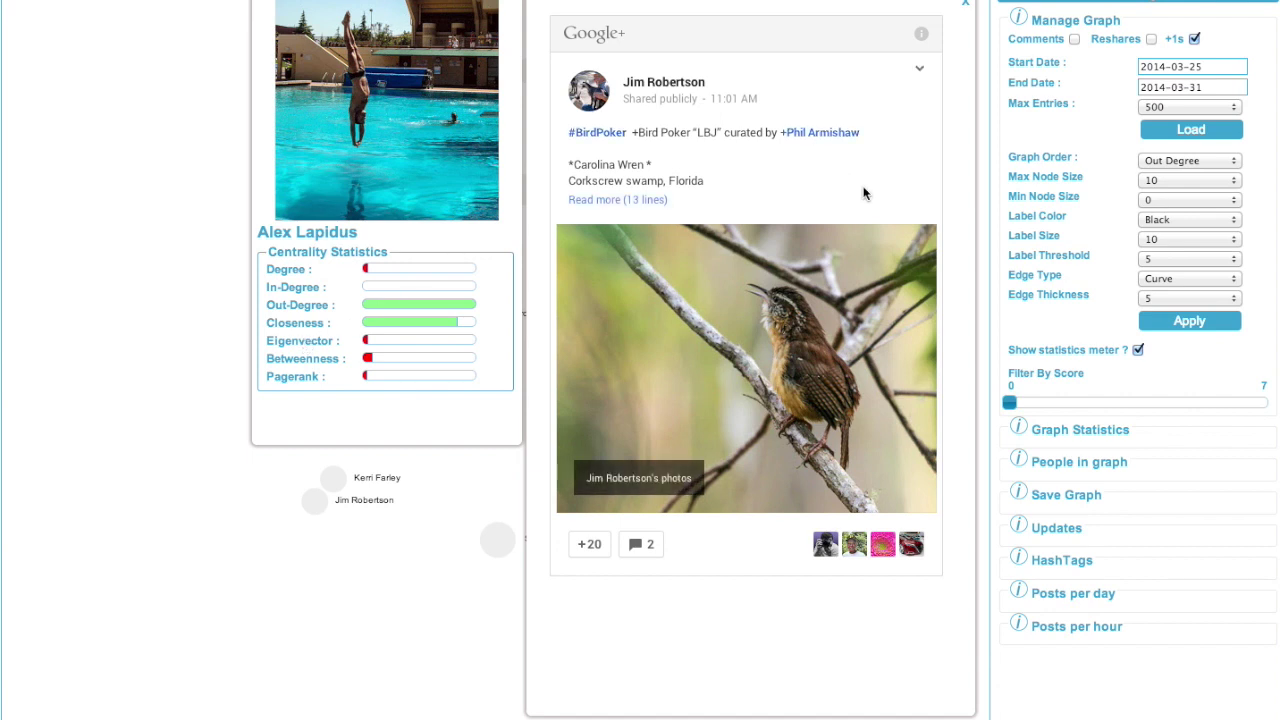
left_click(922, 73)
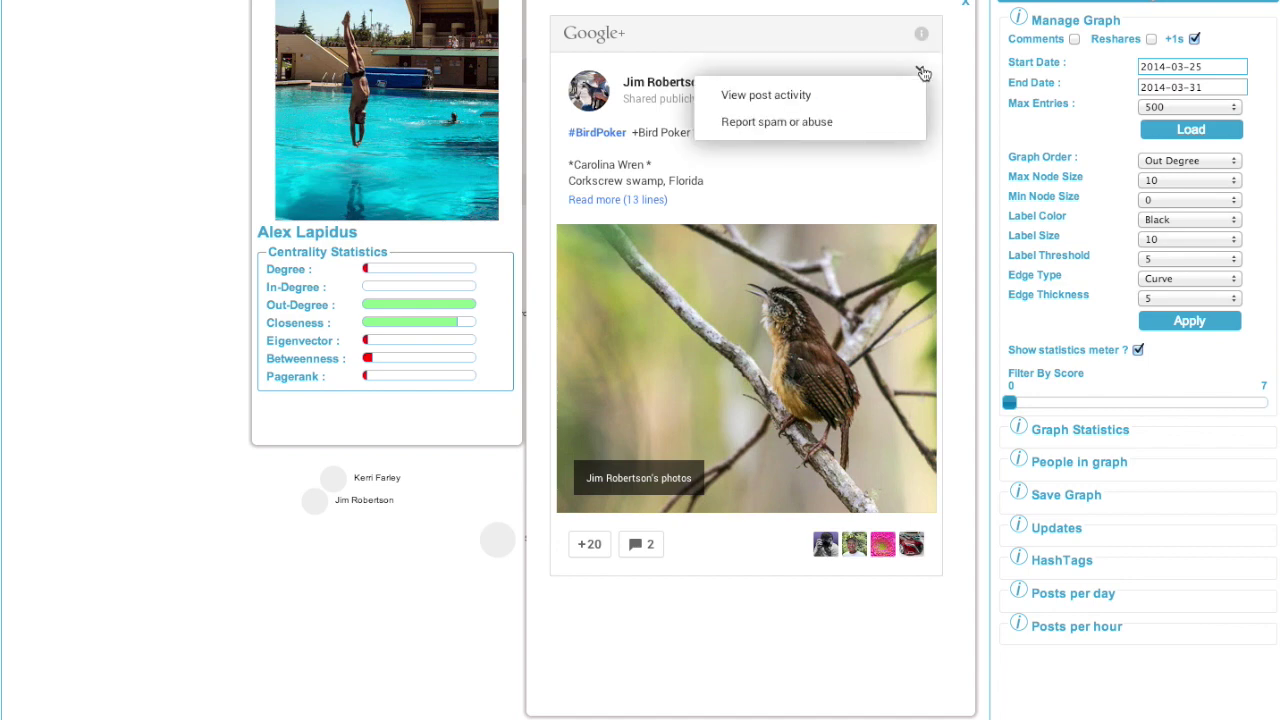
- View the bird post's activity and start adding one of its +1 givers to a circle
left_click(820, 99)
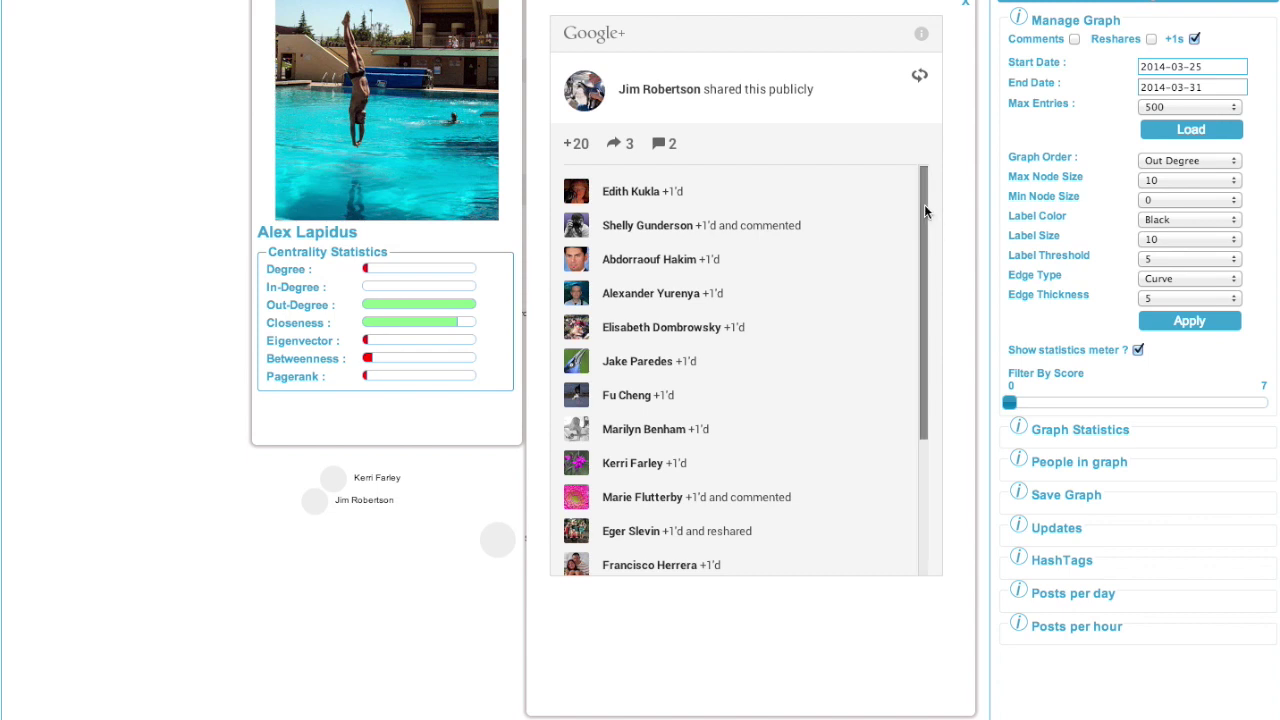
left_click(924, 207)
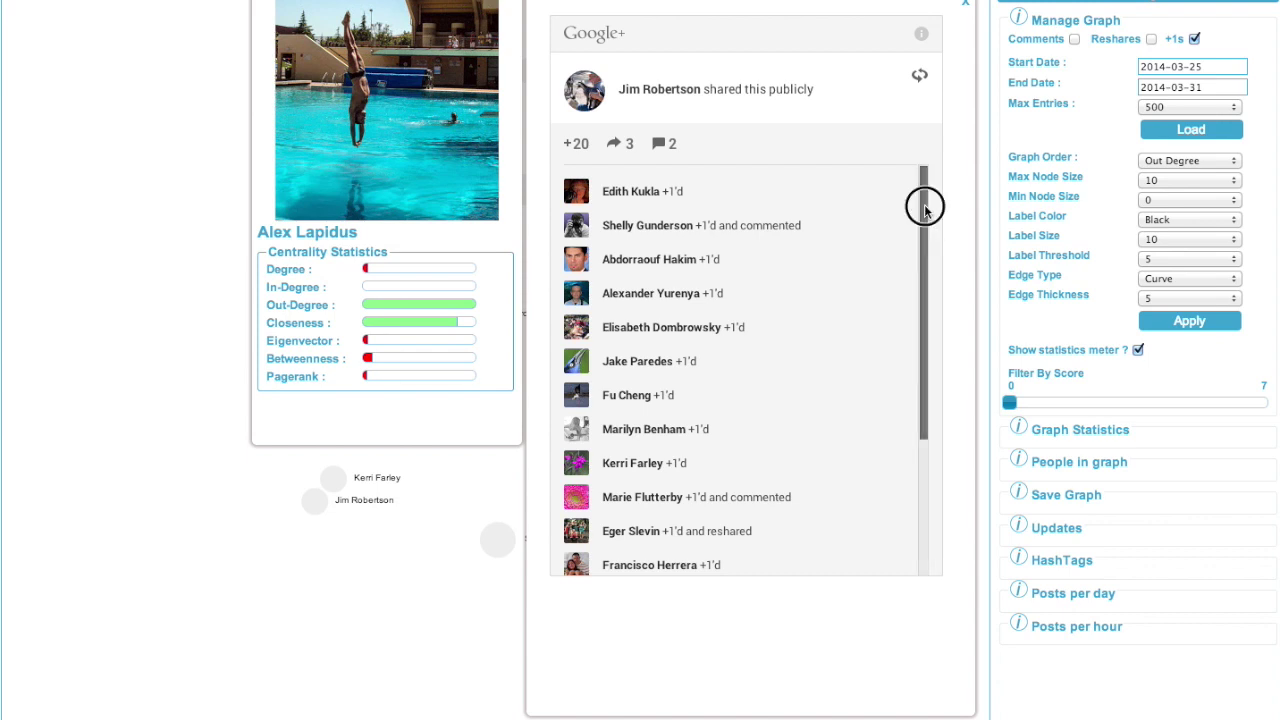
left_click_drag(924, 207, 903, 449)
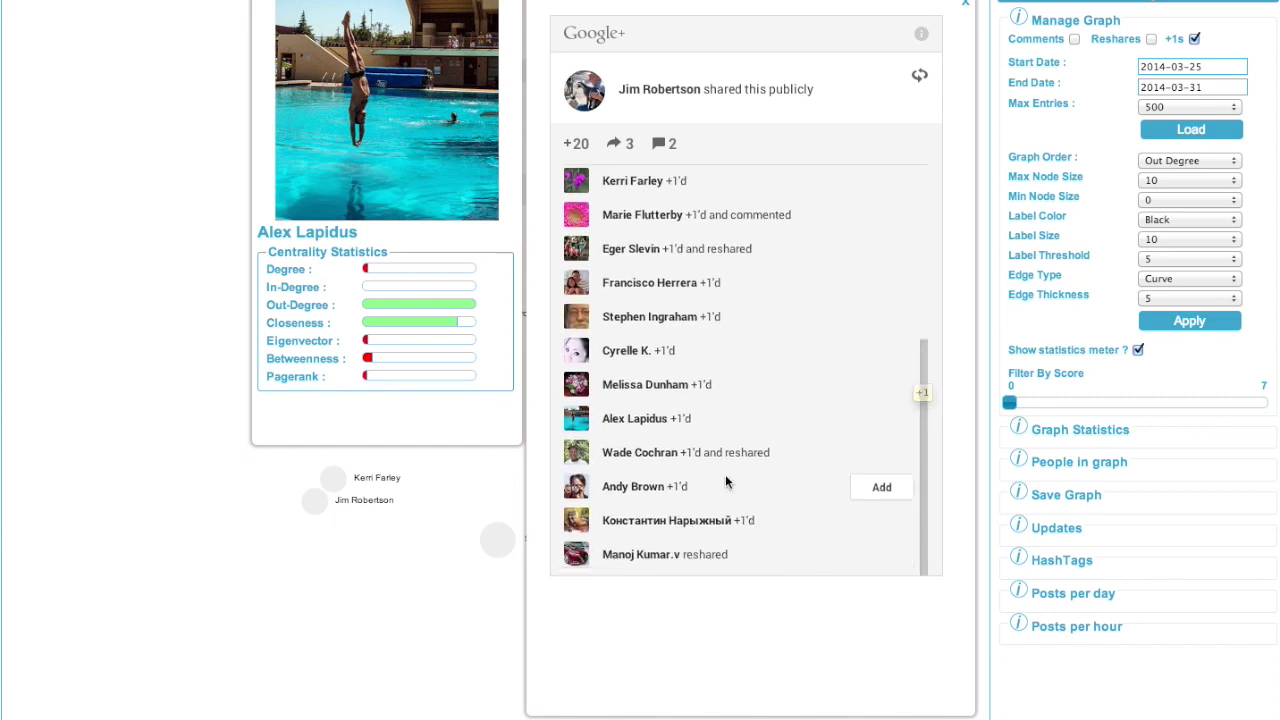
left_click(872, 420)
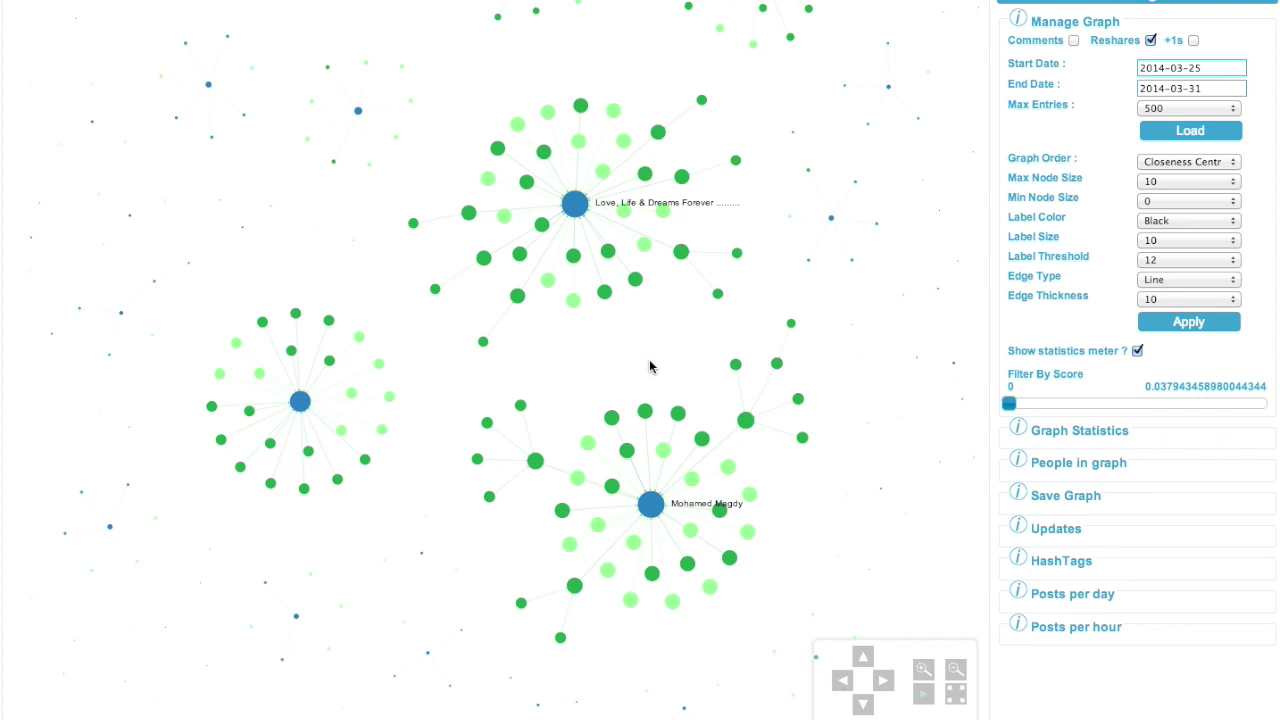
- Highlight the Love, Life & Dreams Forever hub node to see its statistics popup
key("Tab")
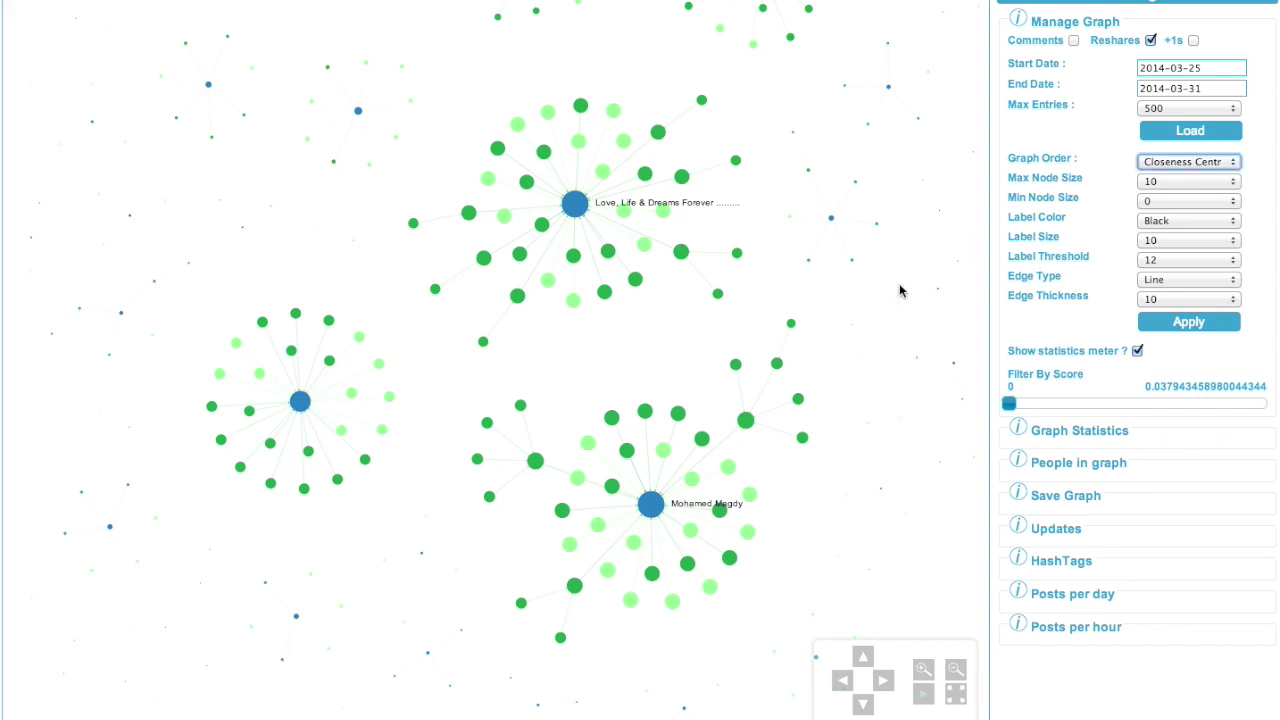
left_click(576, 207)
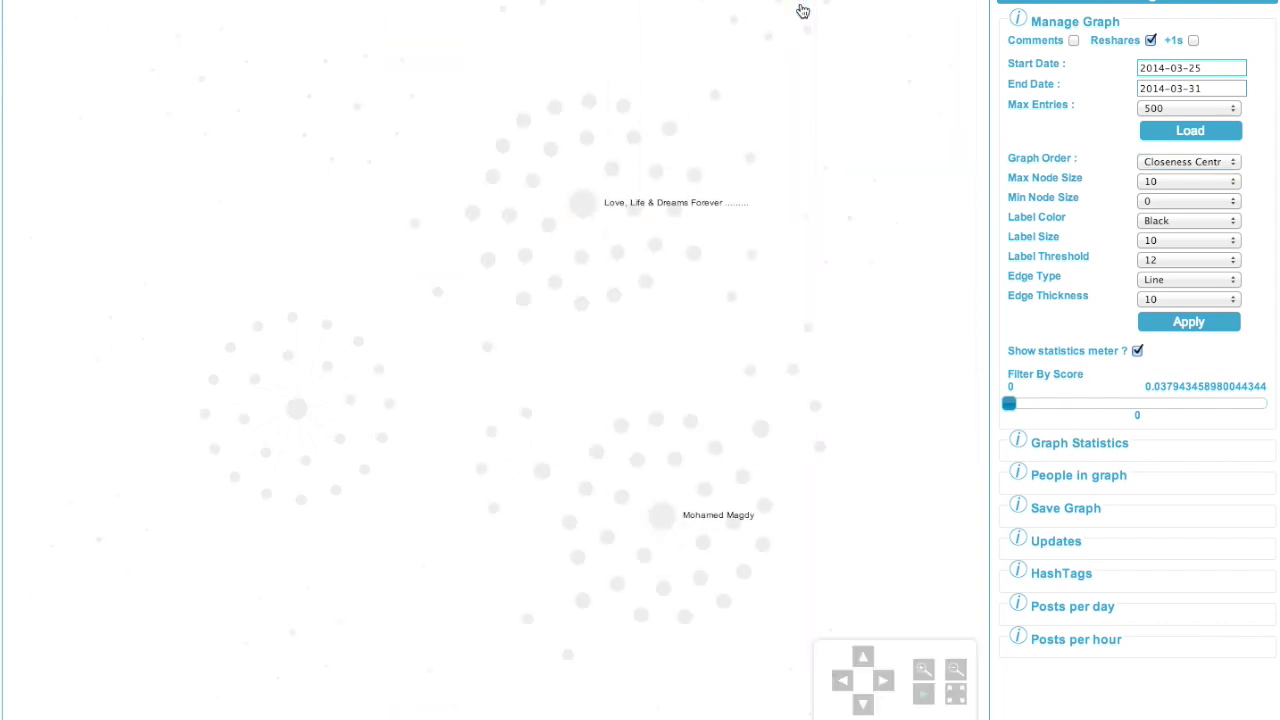
mouse_move(584, 213)
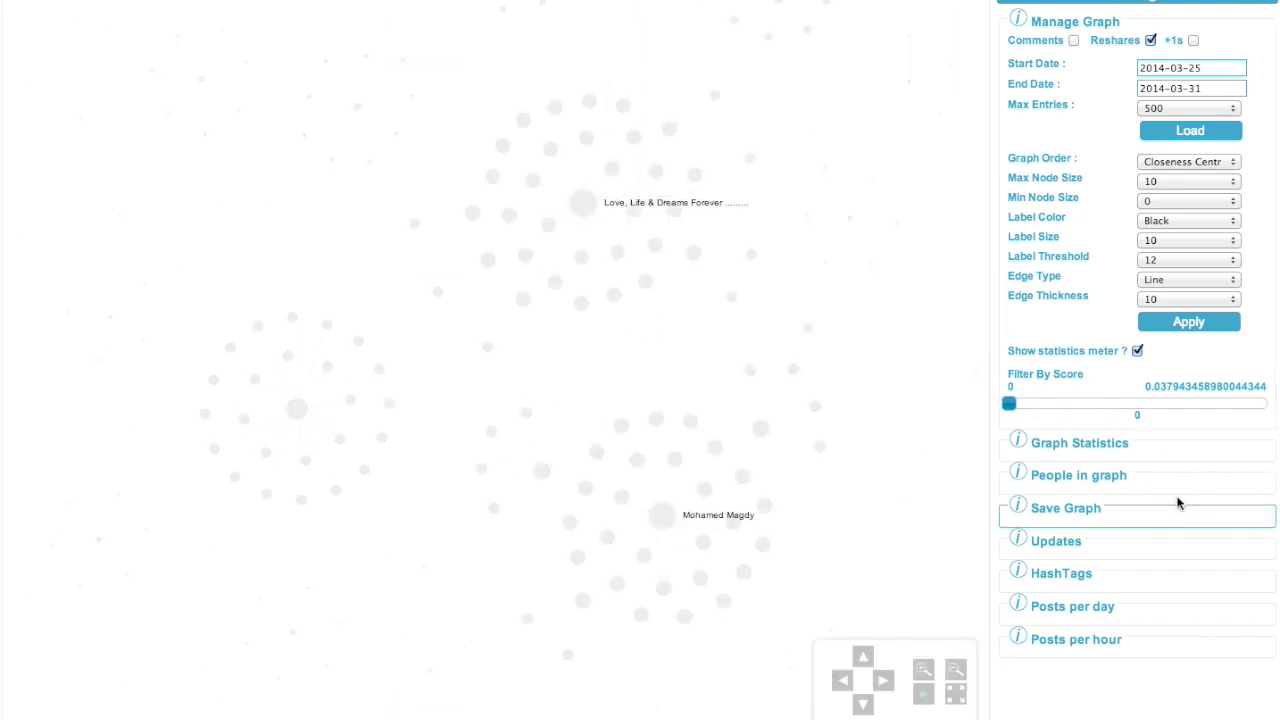
- Collapse Manage Graph and list the graph's people under Reshares with their reshare counts
left_click(1080, 23)
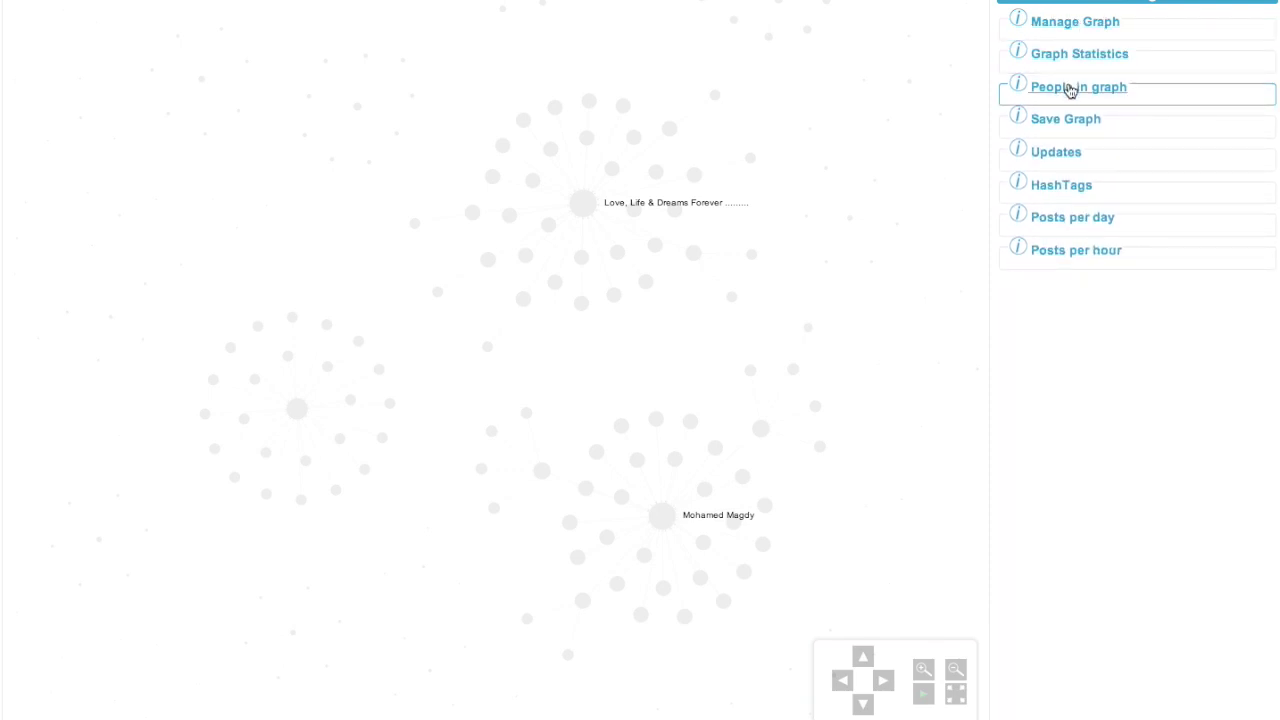
left_click(1070, 90)
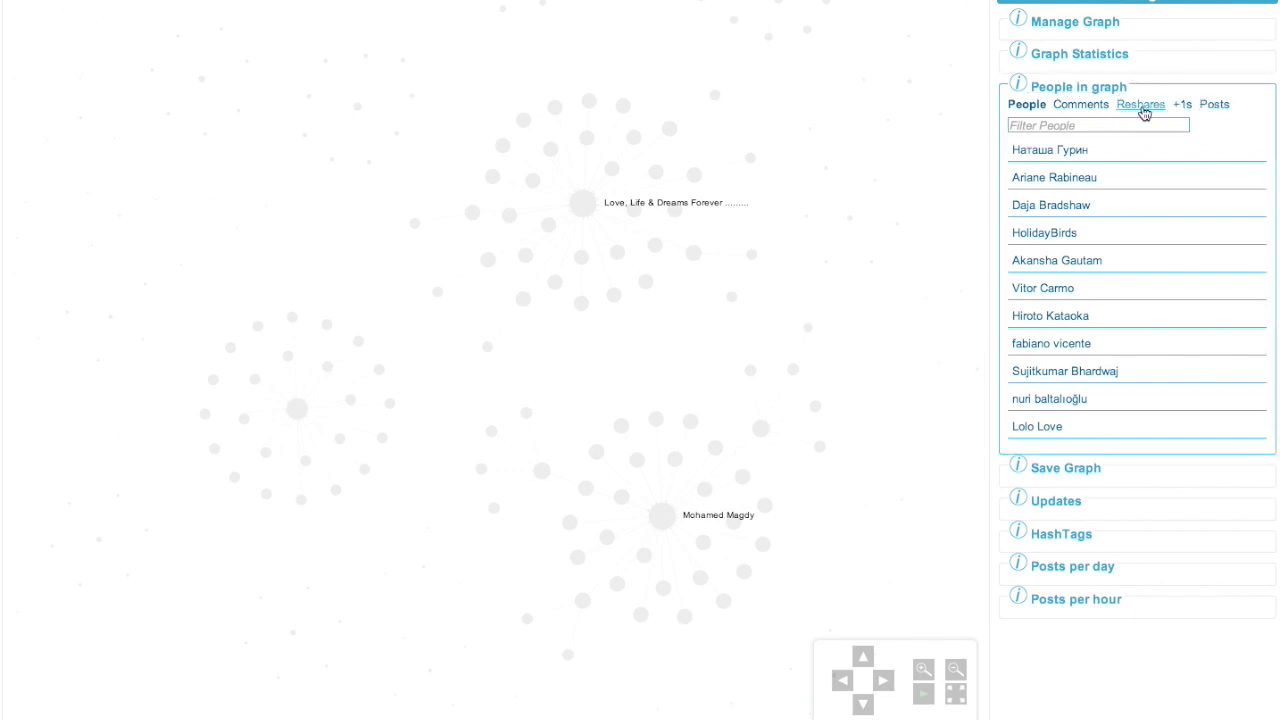
left_click(1143, 112)
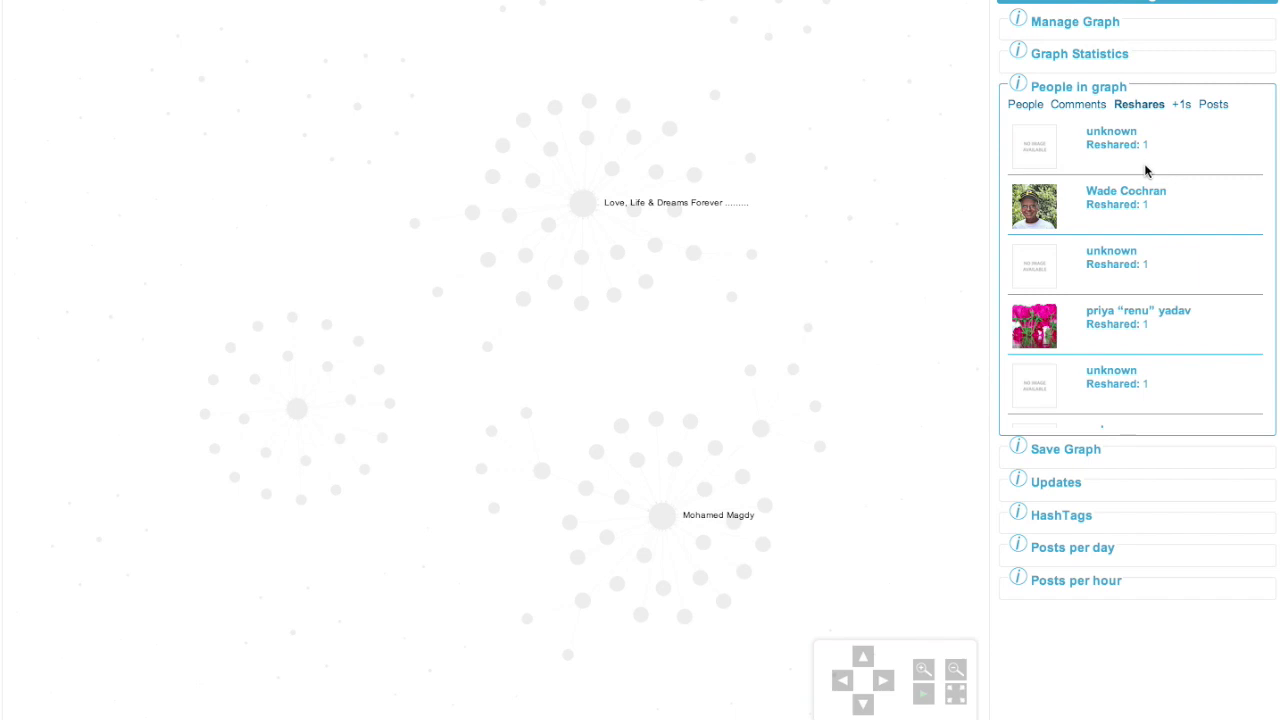
mouse_move(1048, 206)
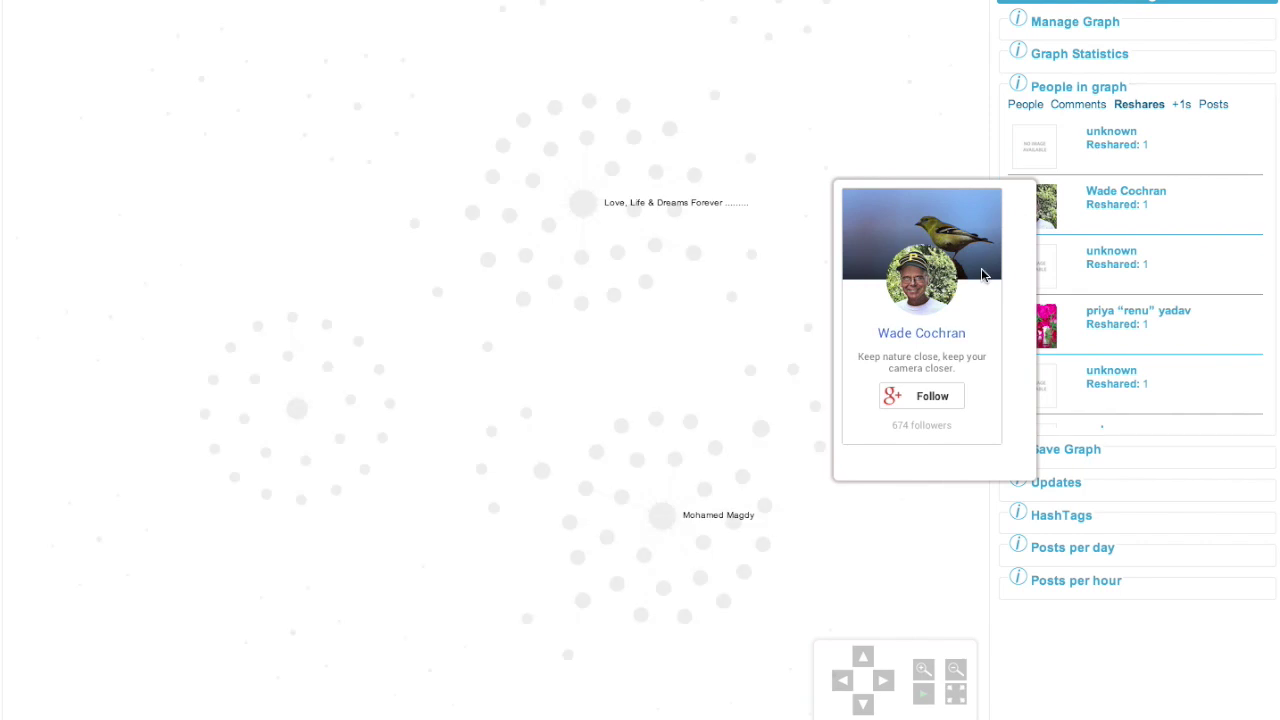
- Follow the resharer (674 followers) from their profile card, choosing circles to add them to
left_click(957, 398)
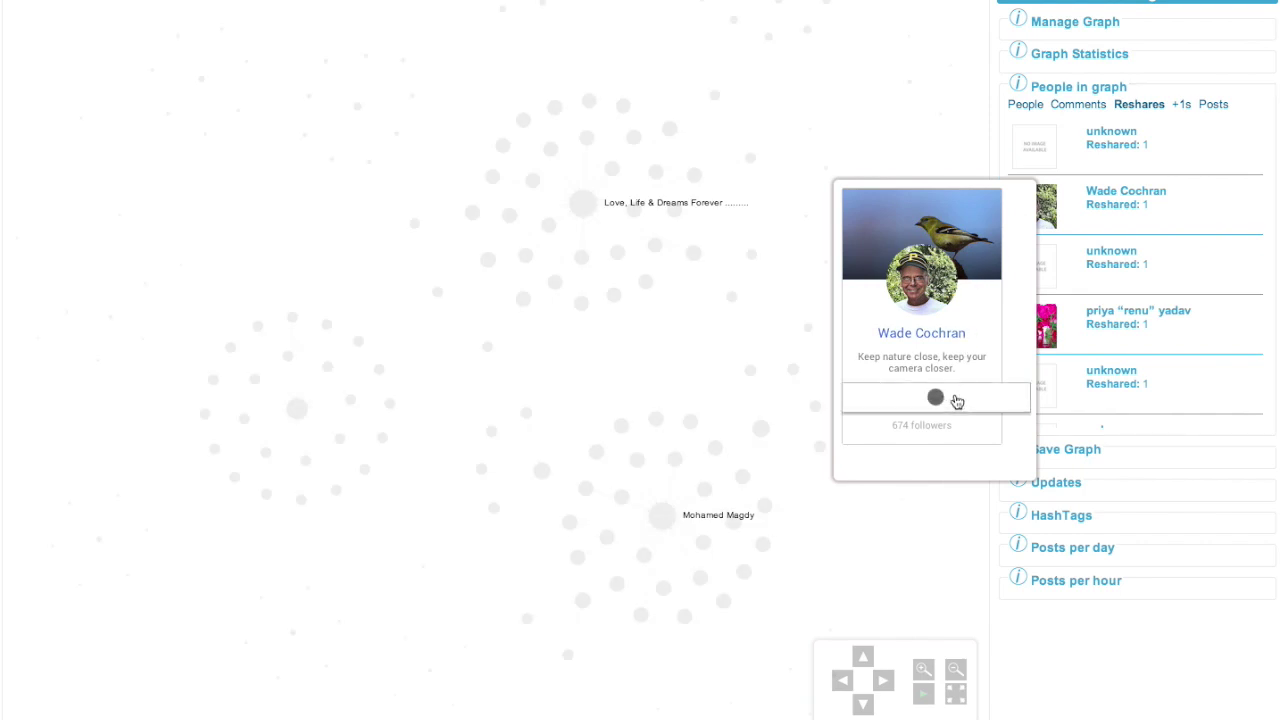